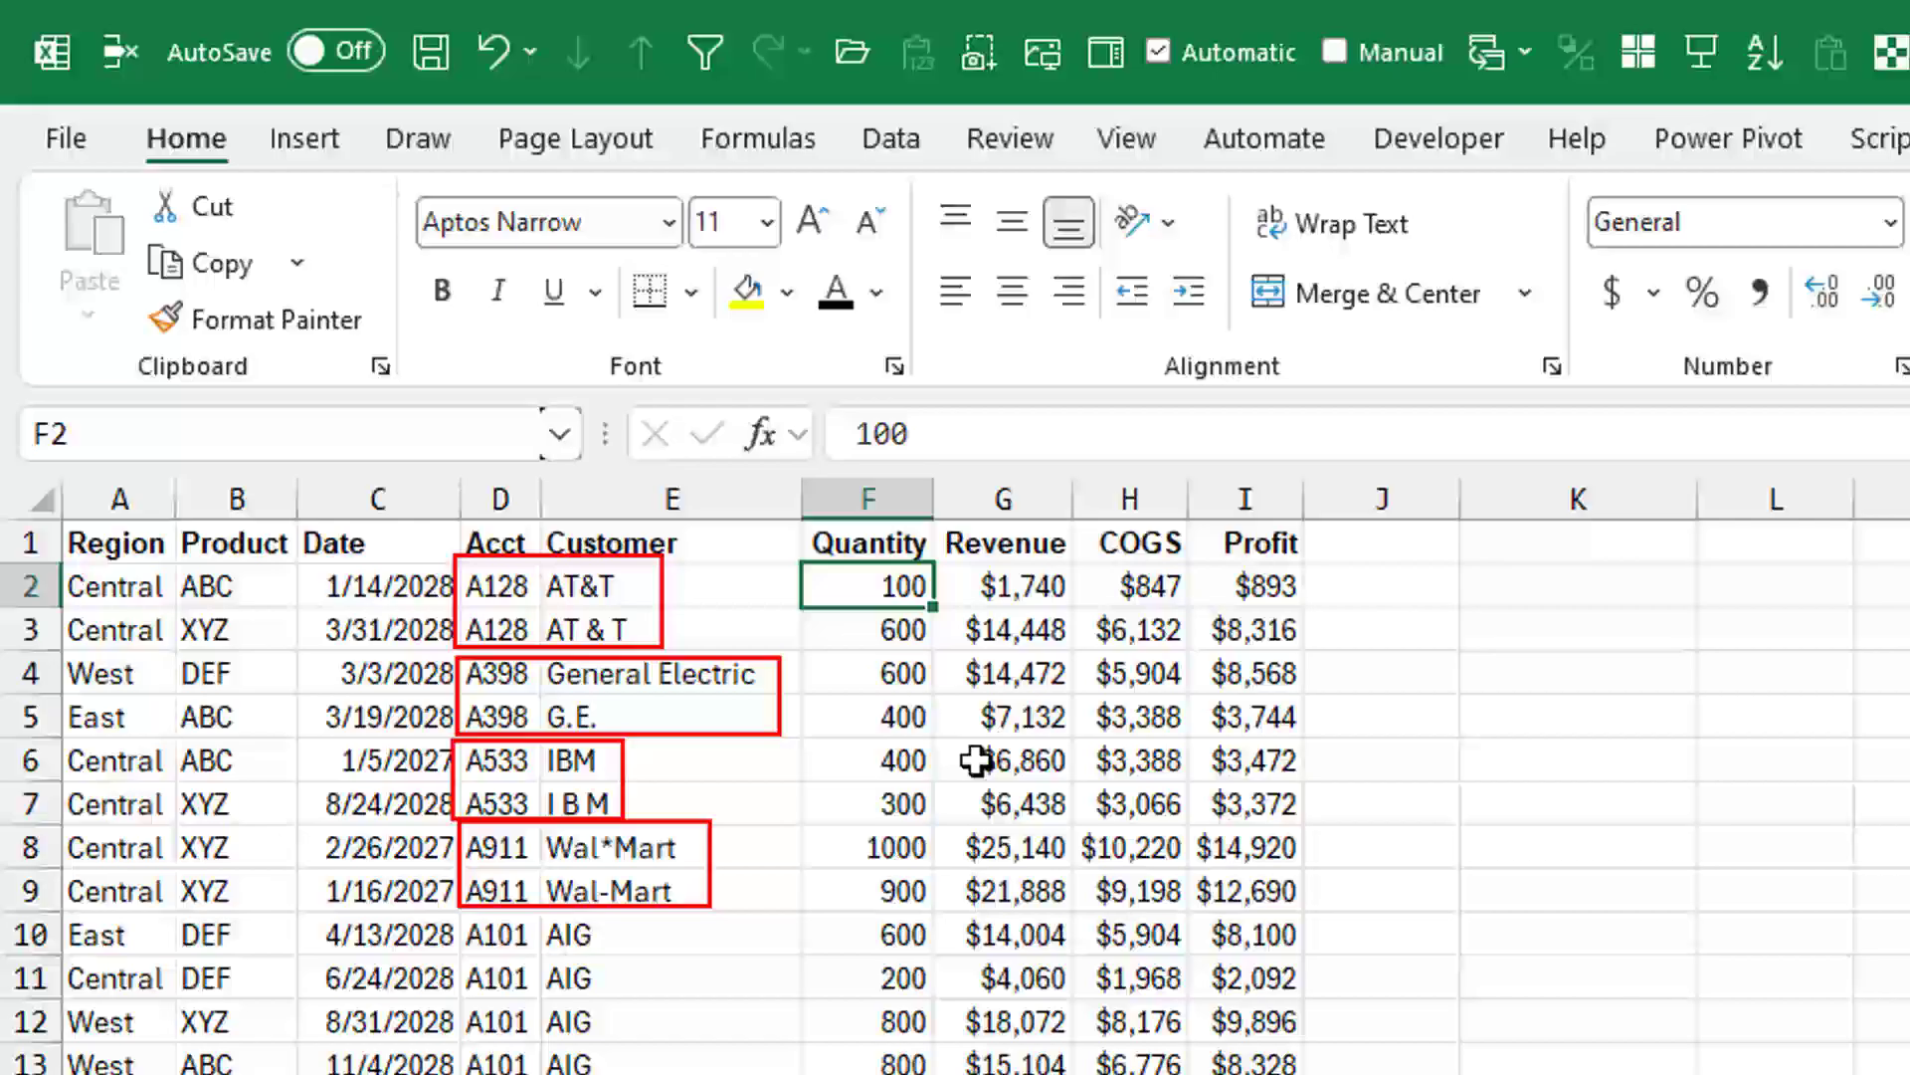
- Insert an empty PivotTable at cell K4 on the current worksheet
{"action": "left_click", "coordinate": [305, 144]}
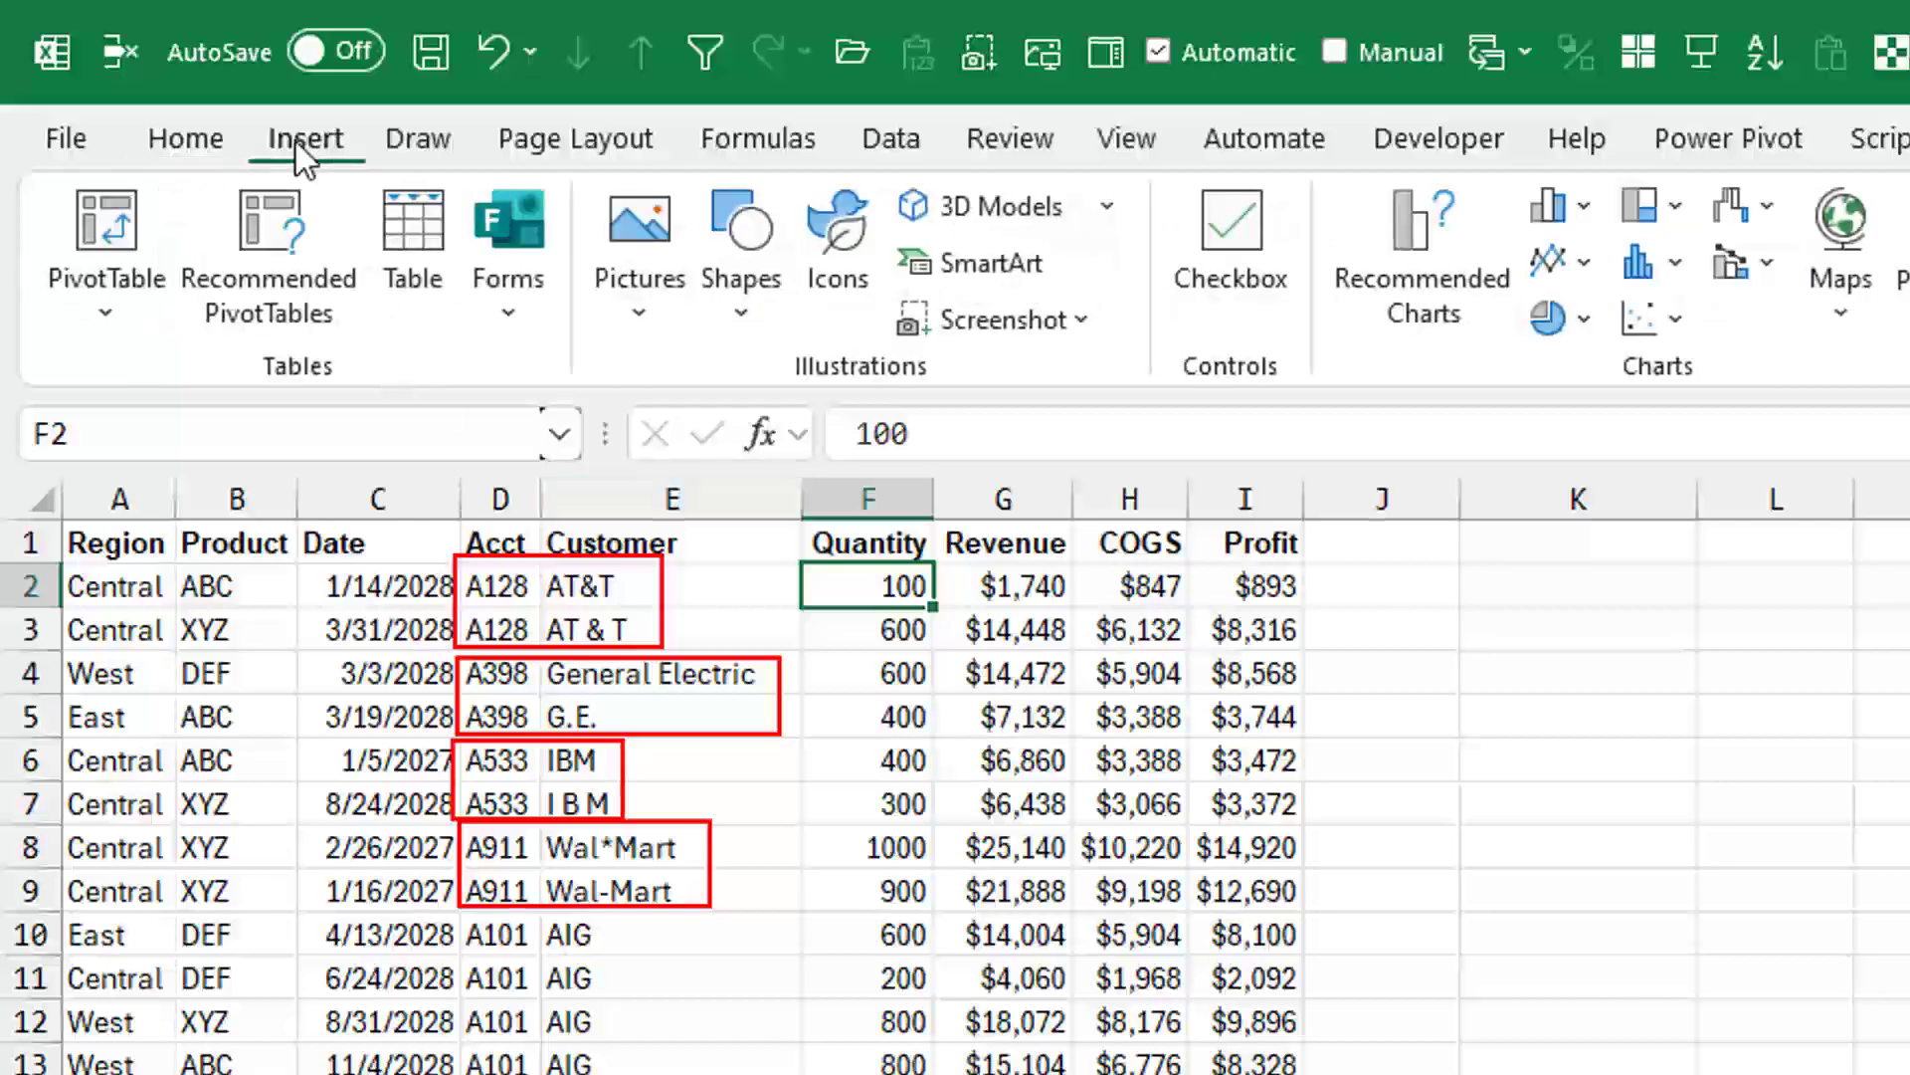
{"action": "left_click", "coordinate": [107, 227]}
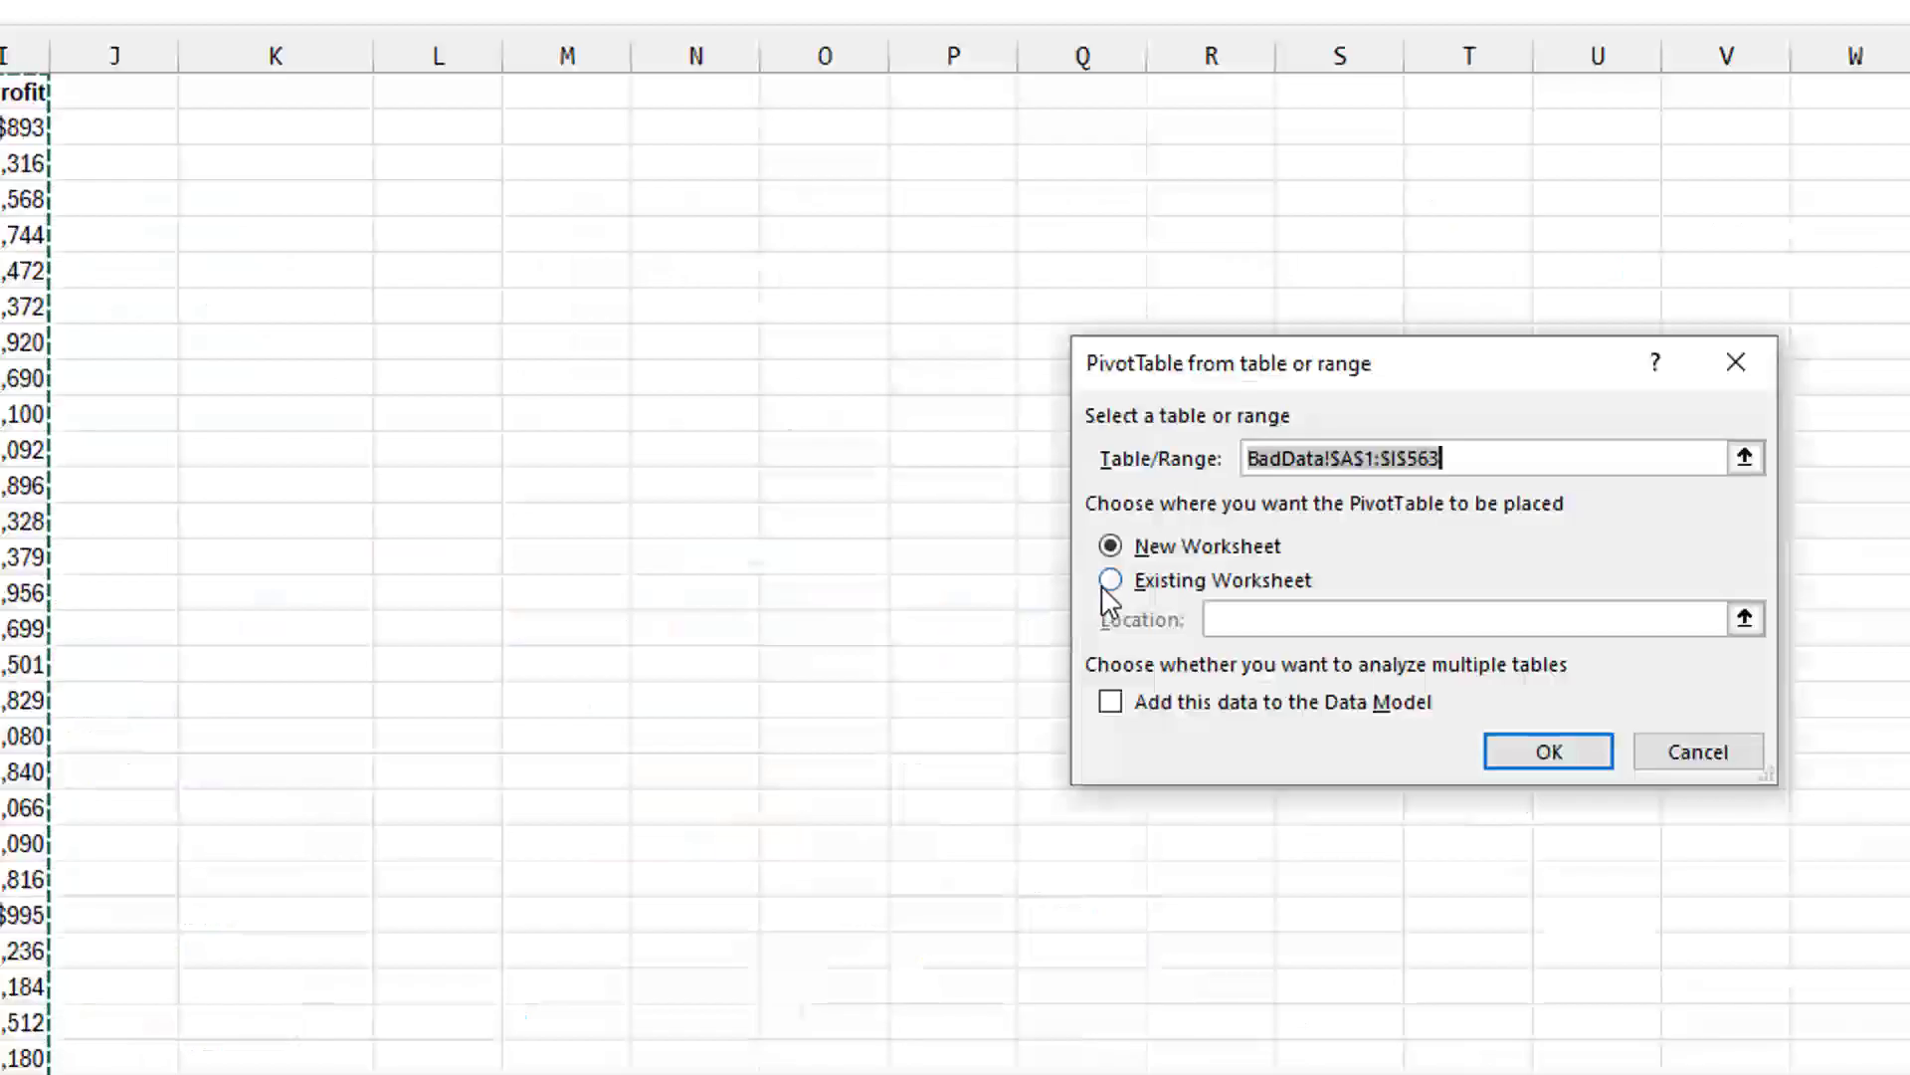
{"action": "left_click", "coordinate": [1110, 580]}
{"action": "left_click", "coordinate": [308, 204]}
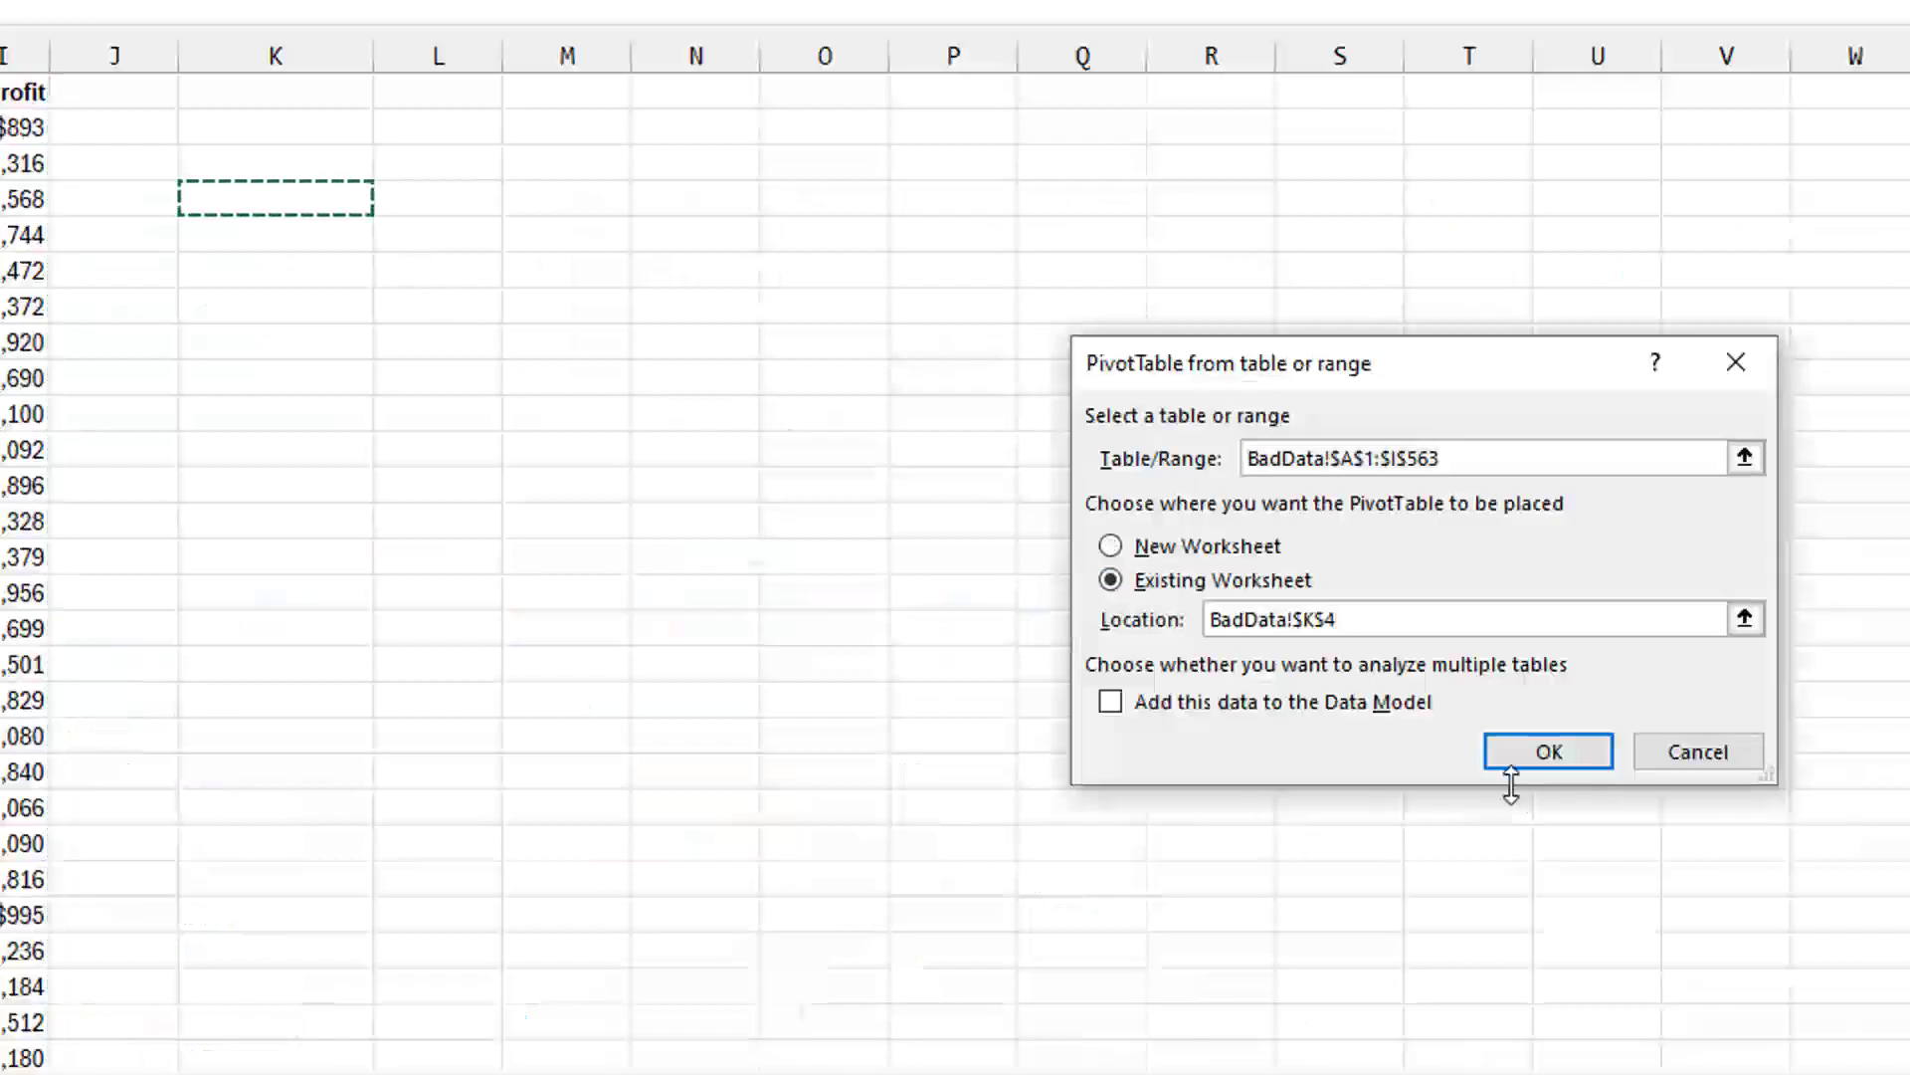
{"action": "left_click", "coordinate": [1537, 758]}
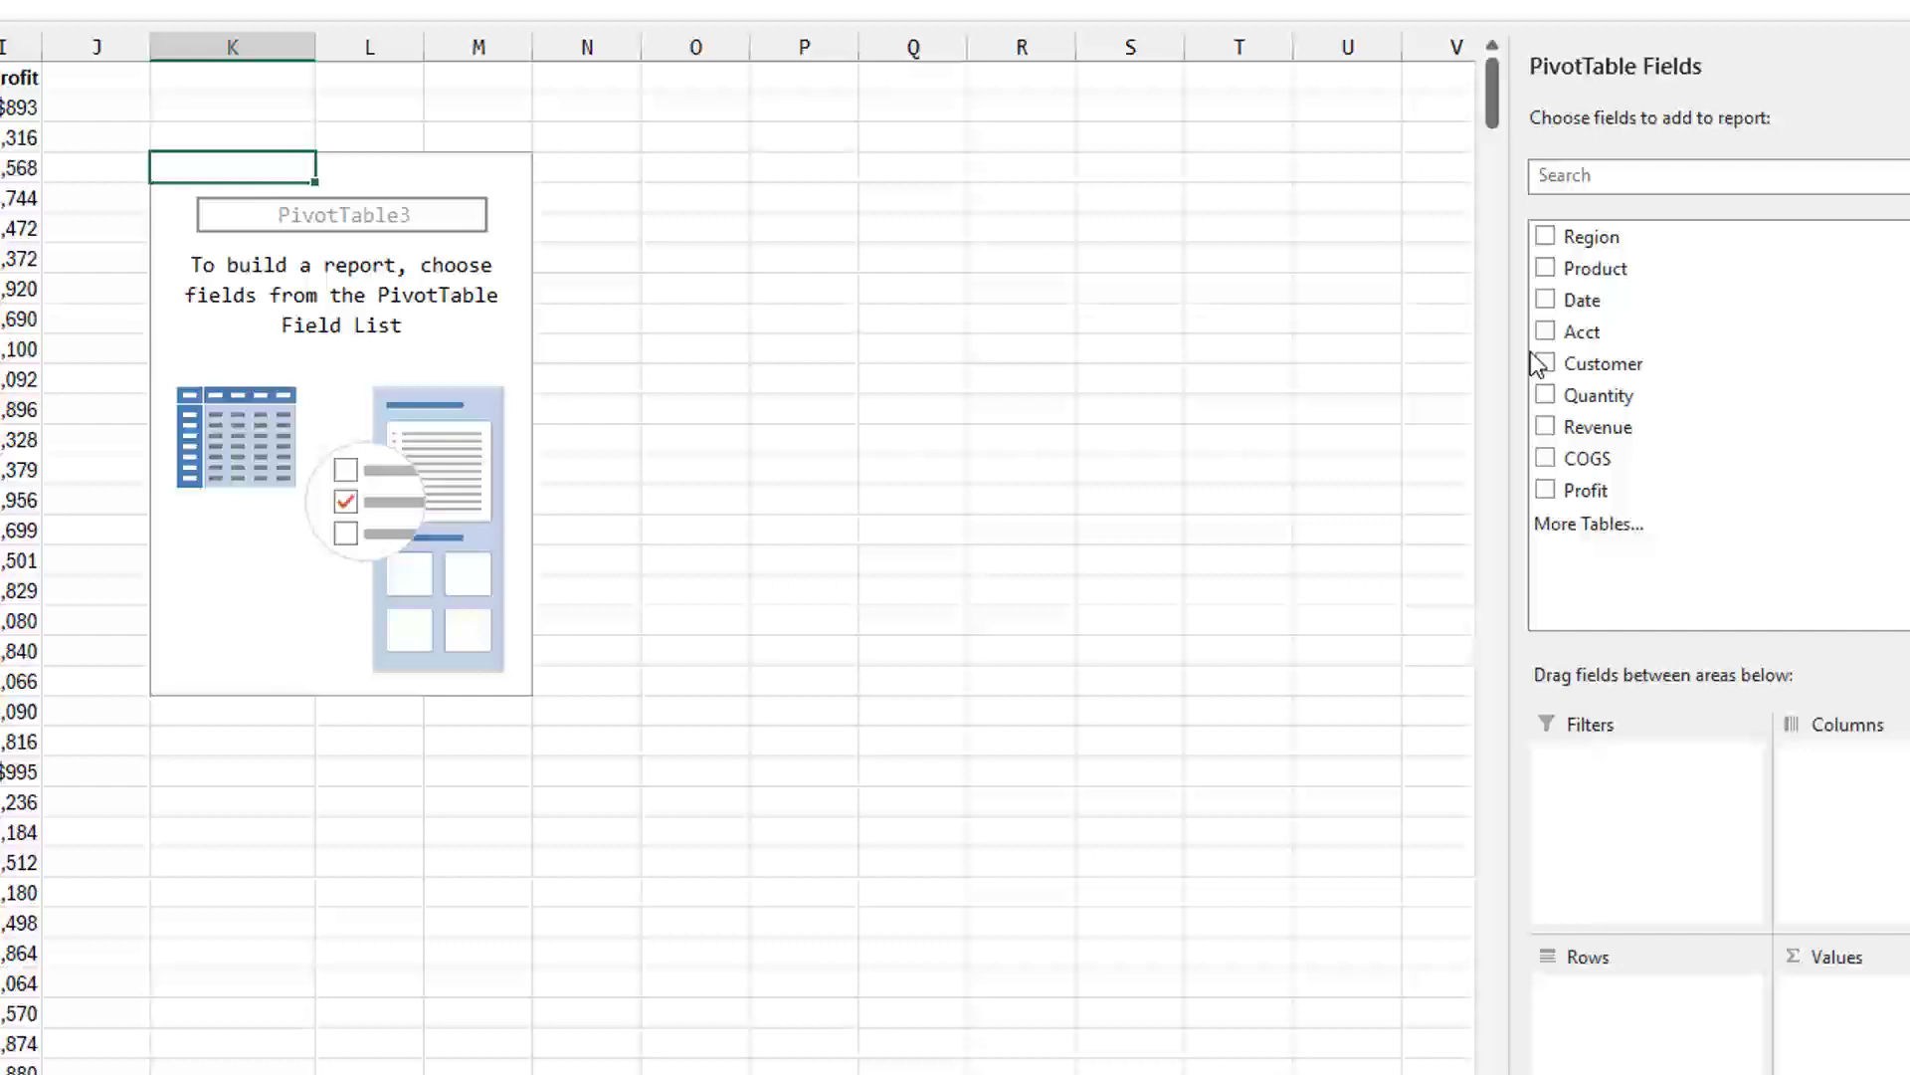
- Add Acct and Customer as pivot rows and sum Revenue as the values
{"action": "left_click", "coordinate": [1545, 331]}
{"action": "left_click", "coordinate": [1545, 363]}
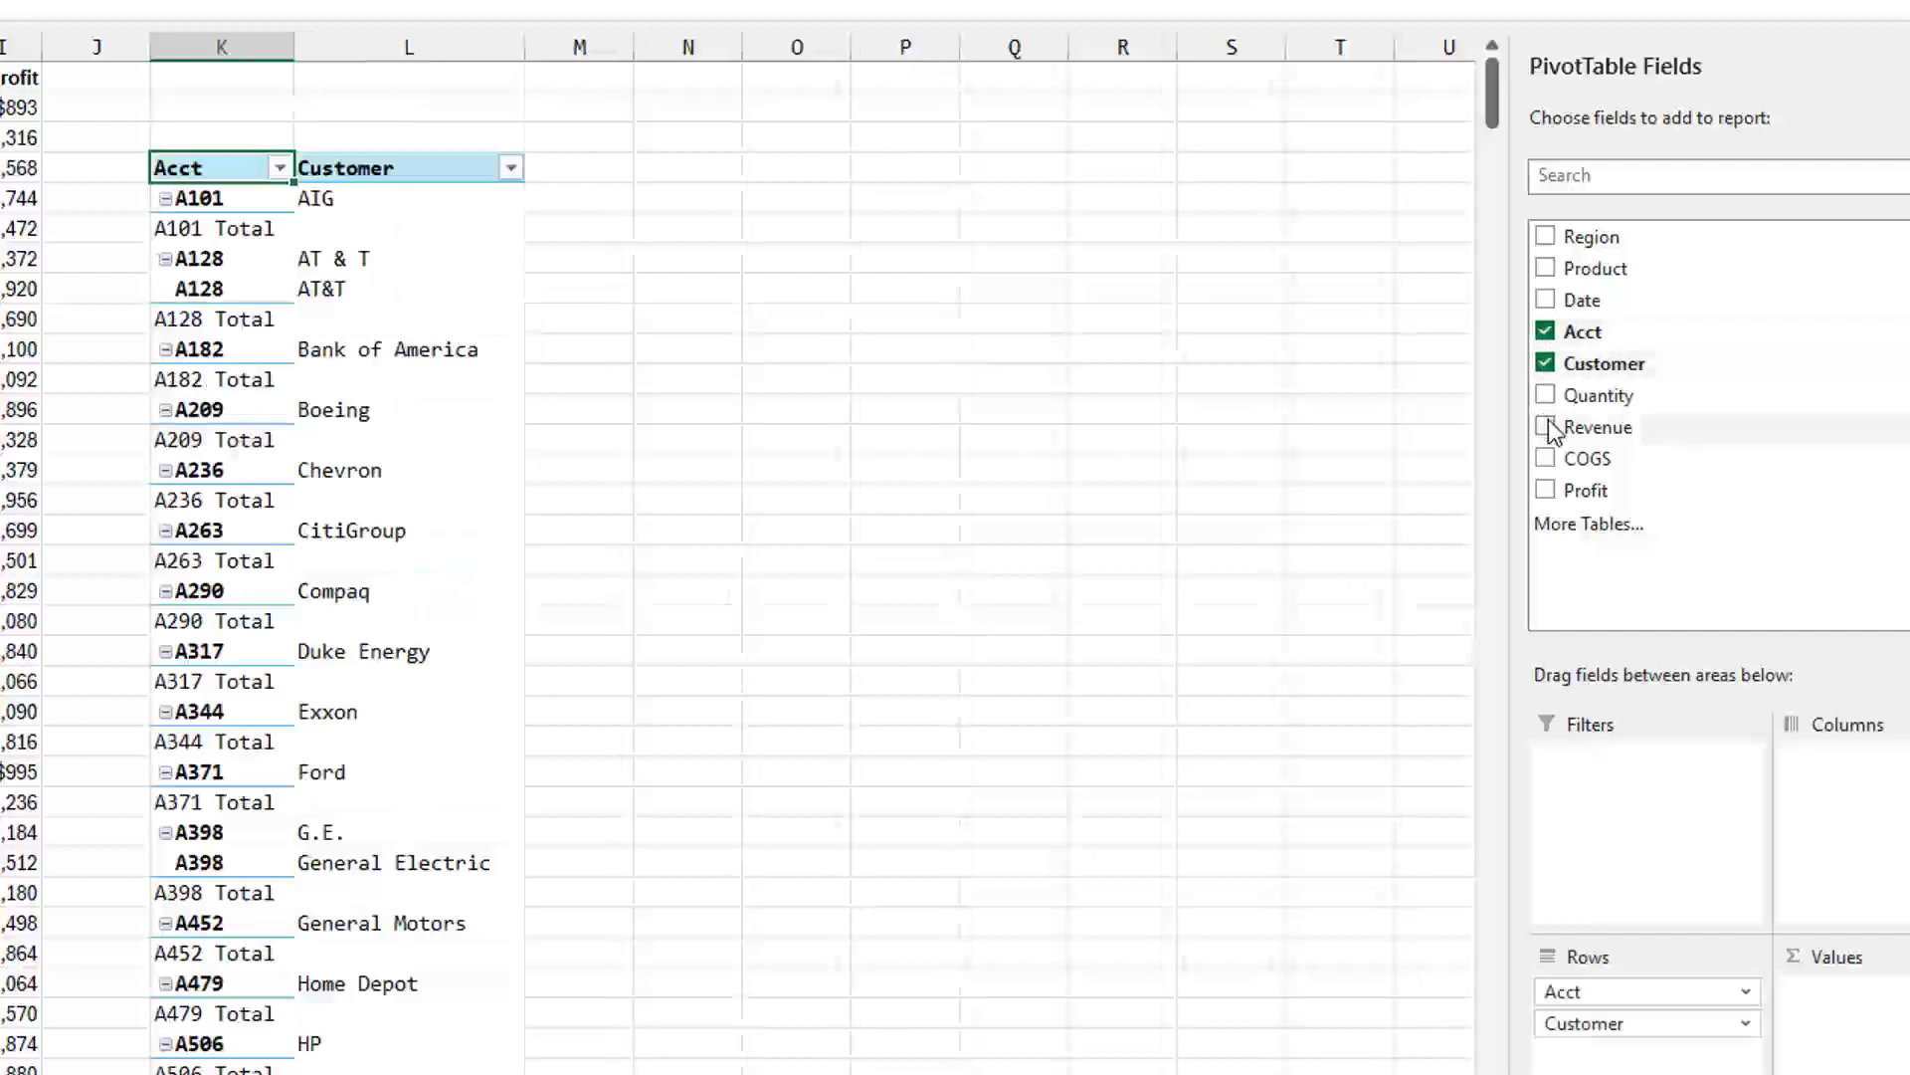
{"action": "left_click", "coordinate": [1545, 427]}
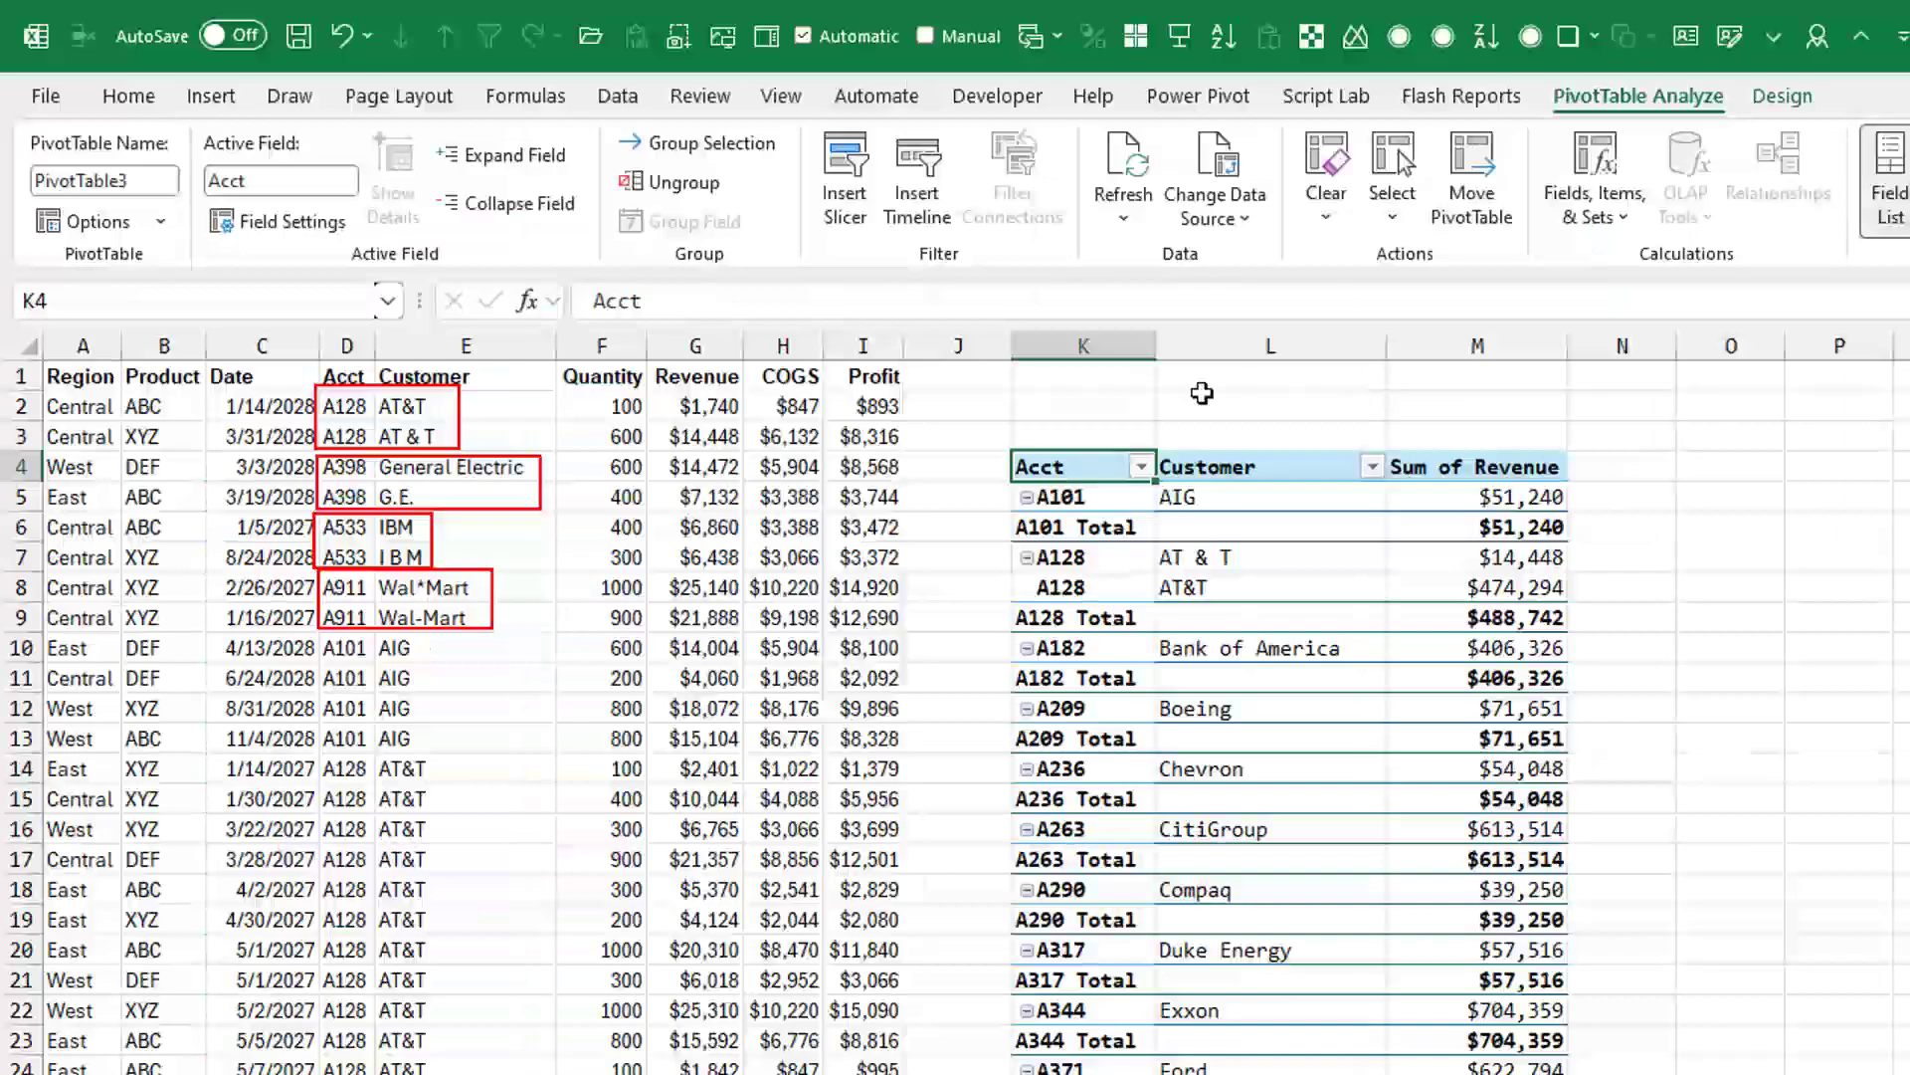
- Set the pivot to Do Not Show Subtotals, then select the two A128 revenue amounts
{"action": "left_click", "coordinate": [1782, 96]}
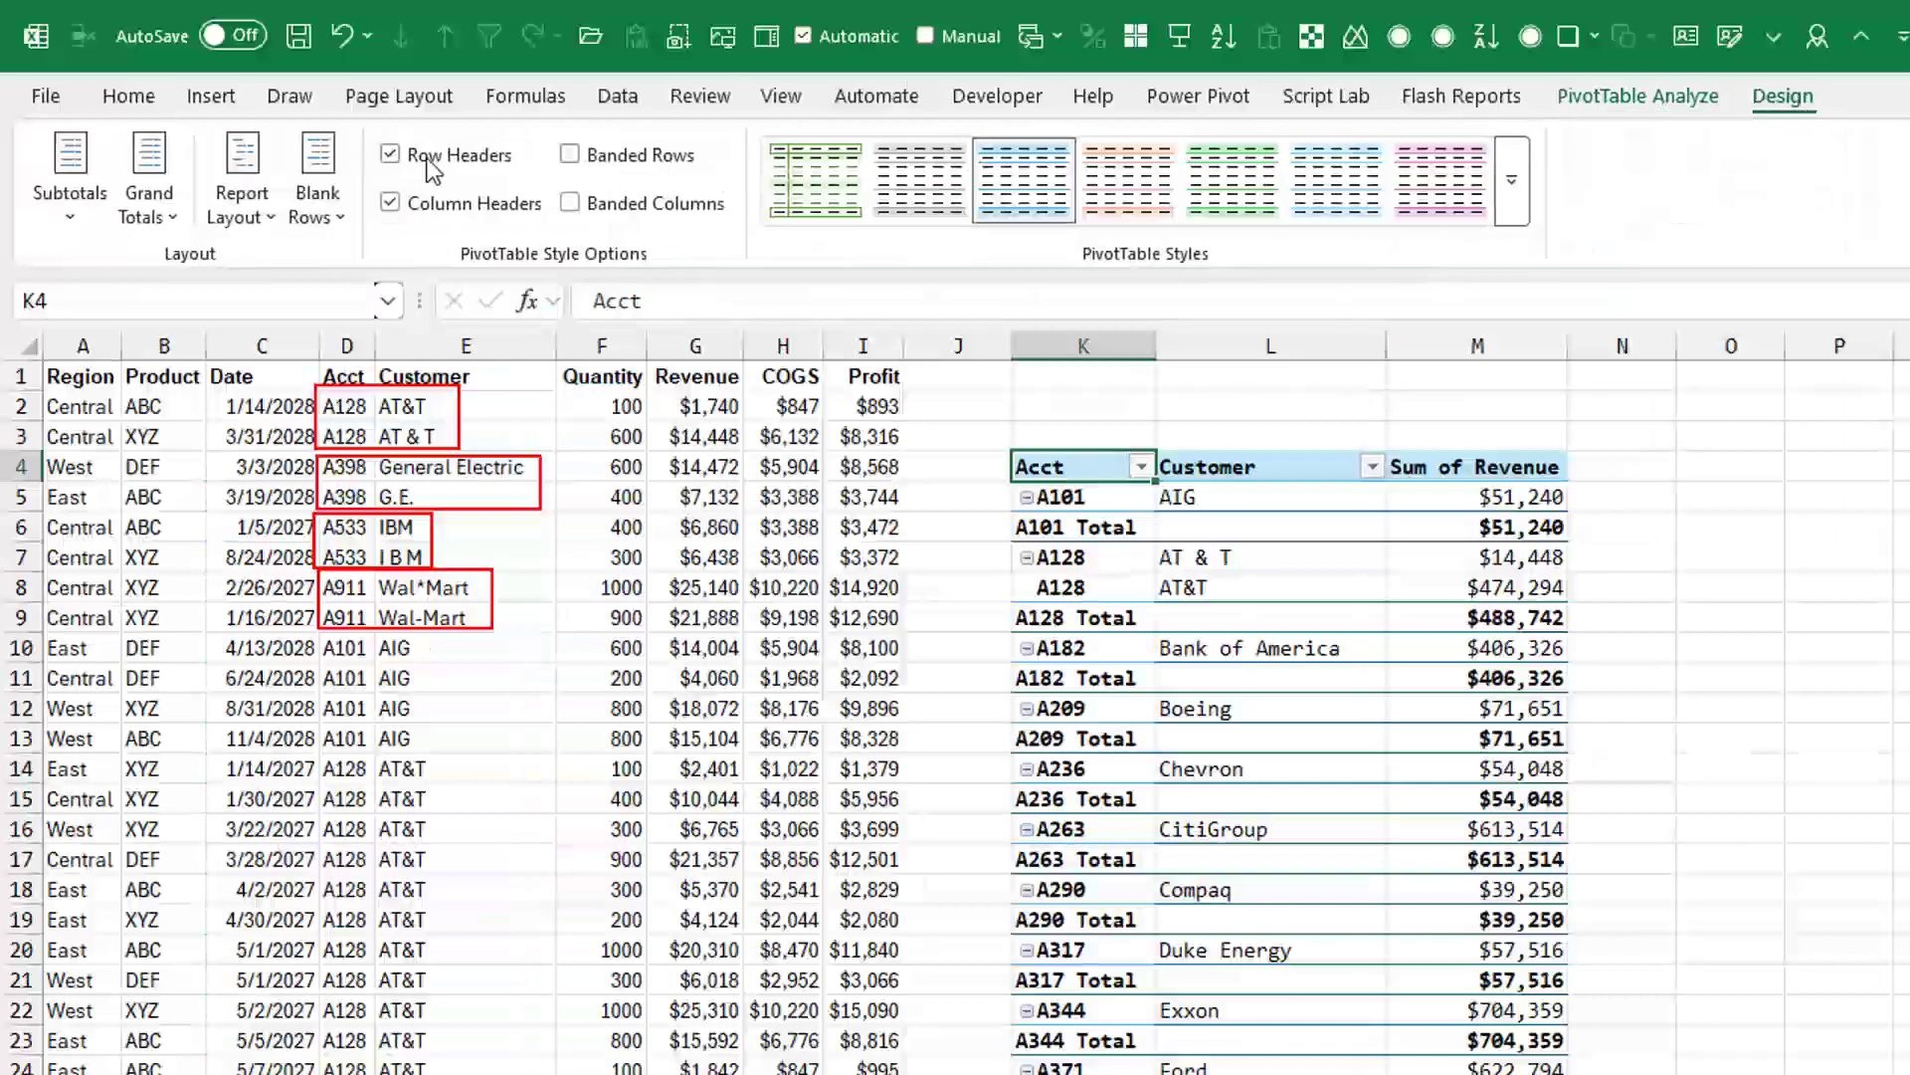
{"action": "left_click", "coordinate": [72, 199]}
{"action": "left_click", "coordinate": [104, 272]}
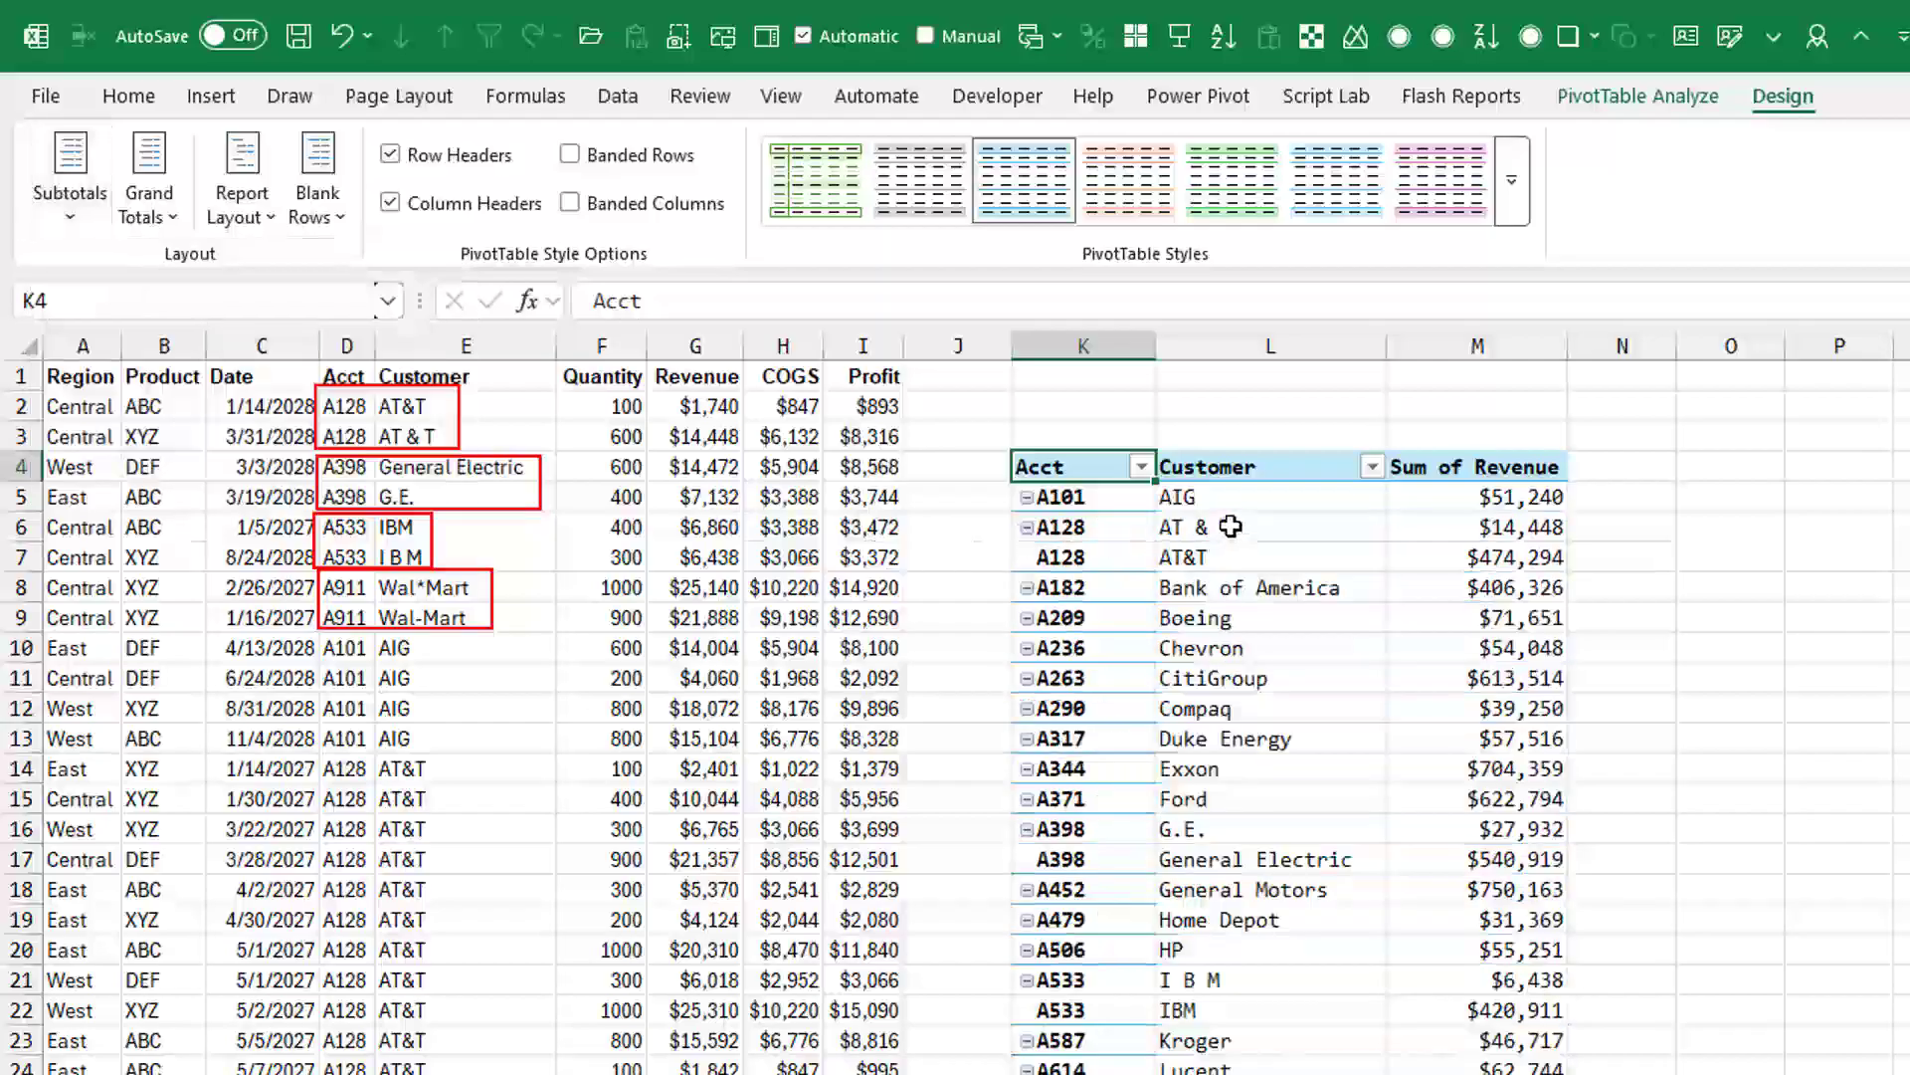
{"action": "mouse_move", "coordinate": [1489, 540]}
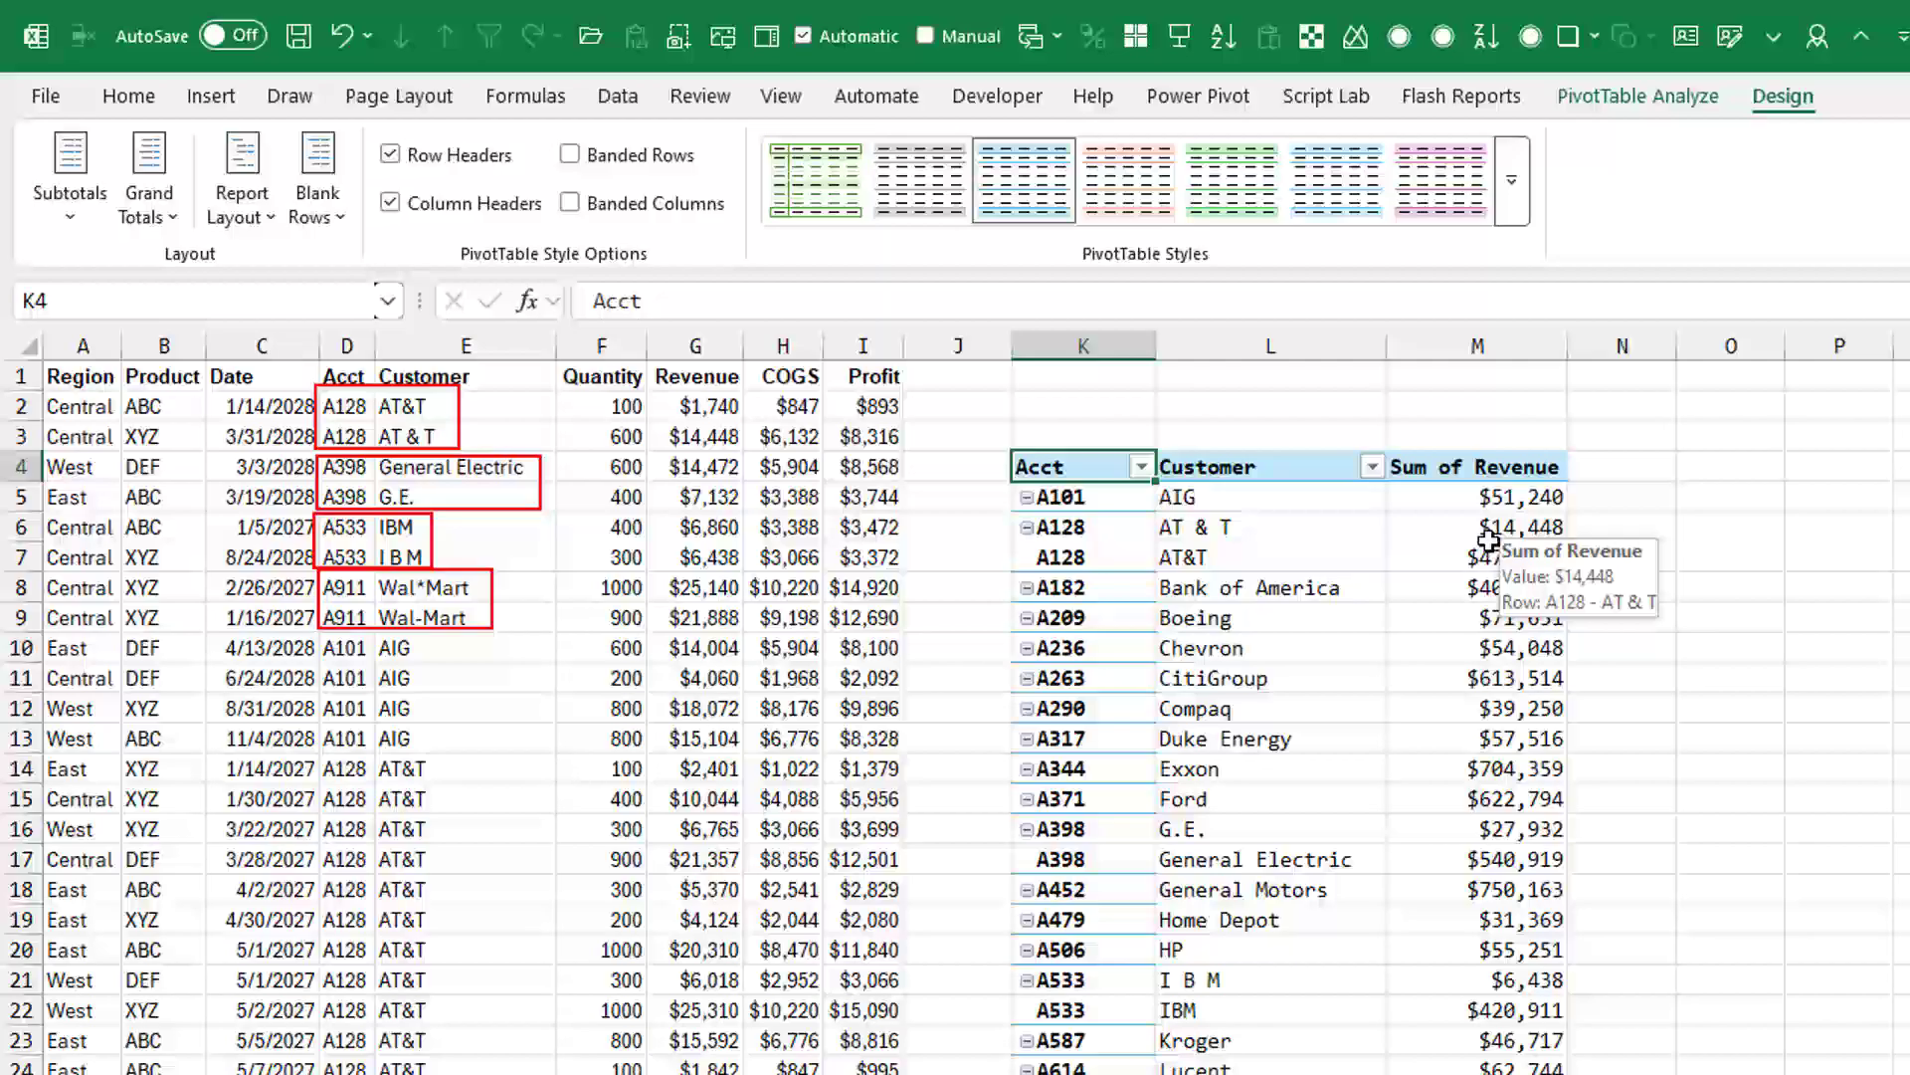
{"action": "left_click_drag", "start_coordinate": [1461, 533], "coordinate": [1470, 548]}
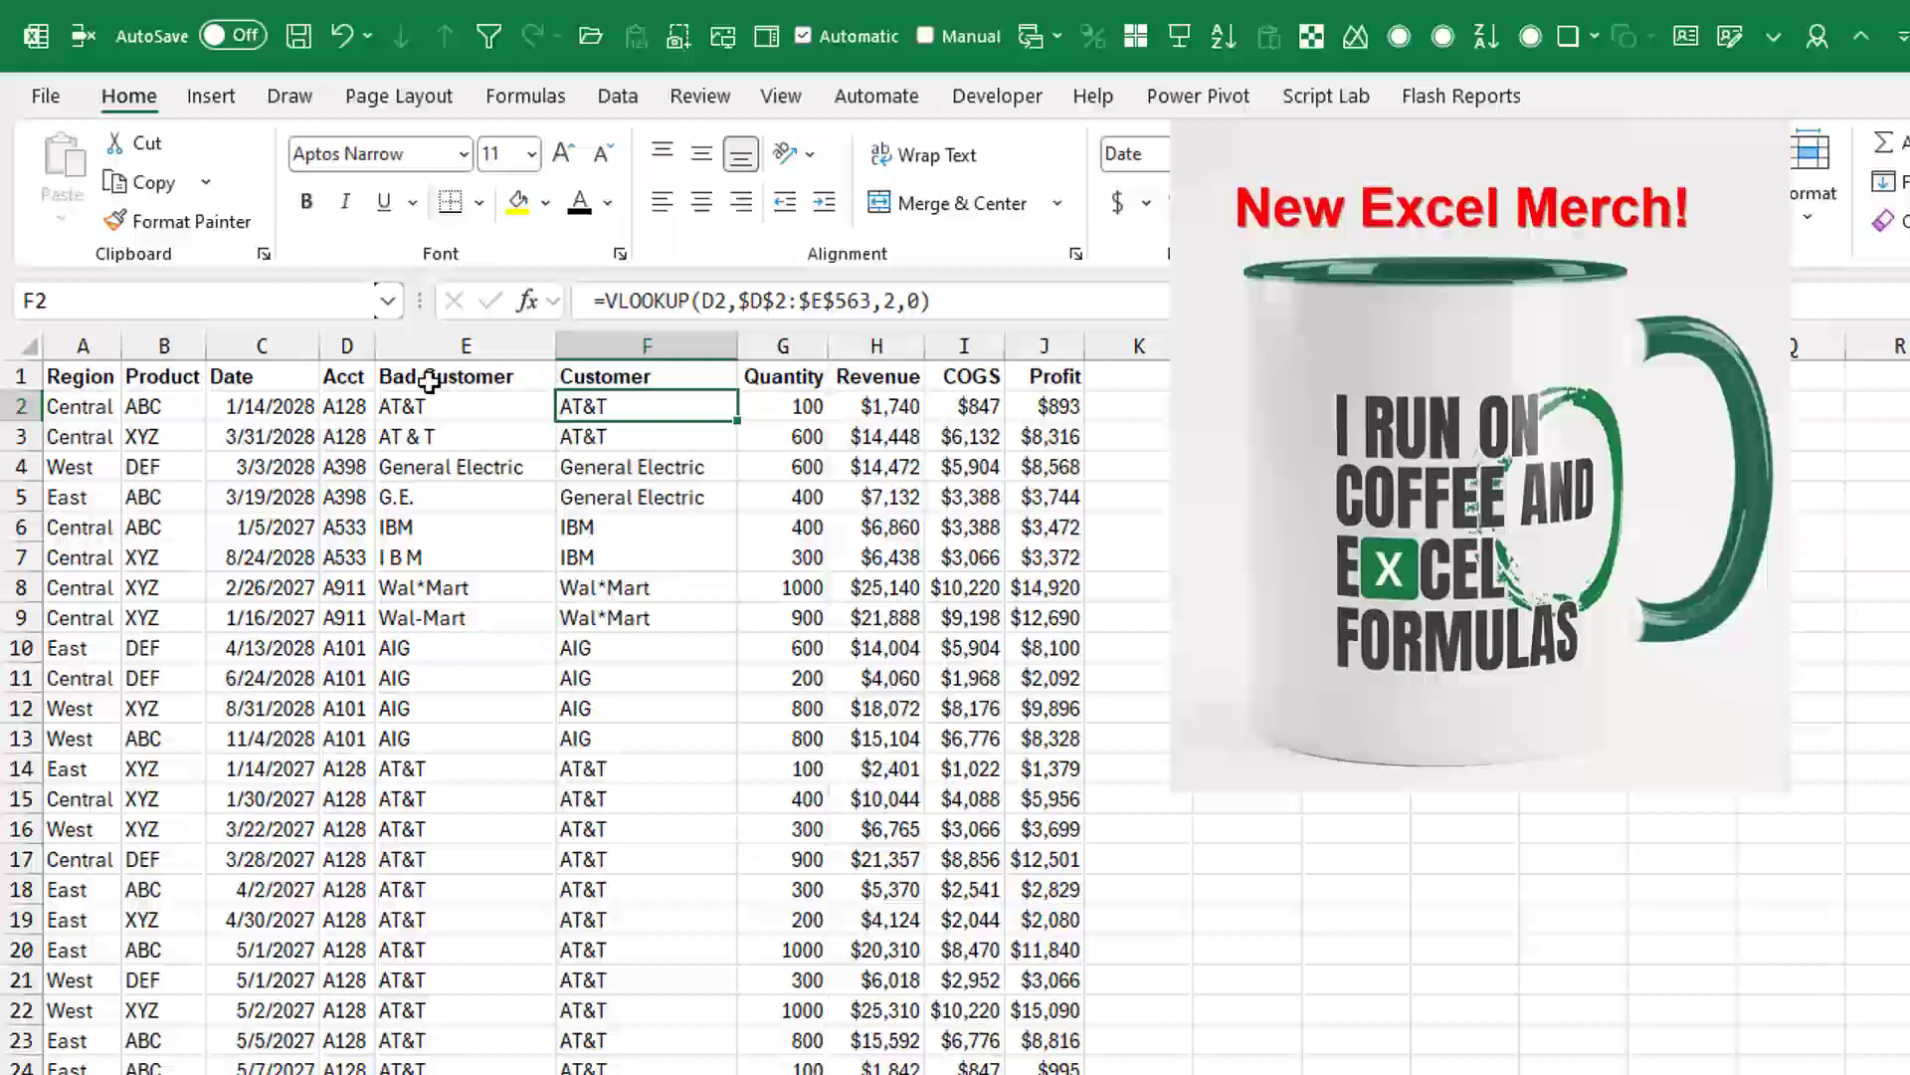
- Review the F2 formula =VLOOKUP(D2,$D$2:$E$563,2,0) and keep it unchanged
{"action": "left_click", "coordinate": [428, 379]}
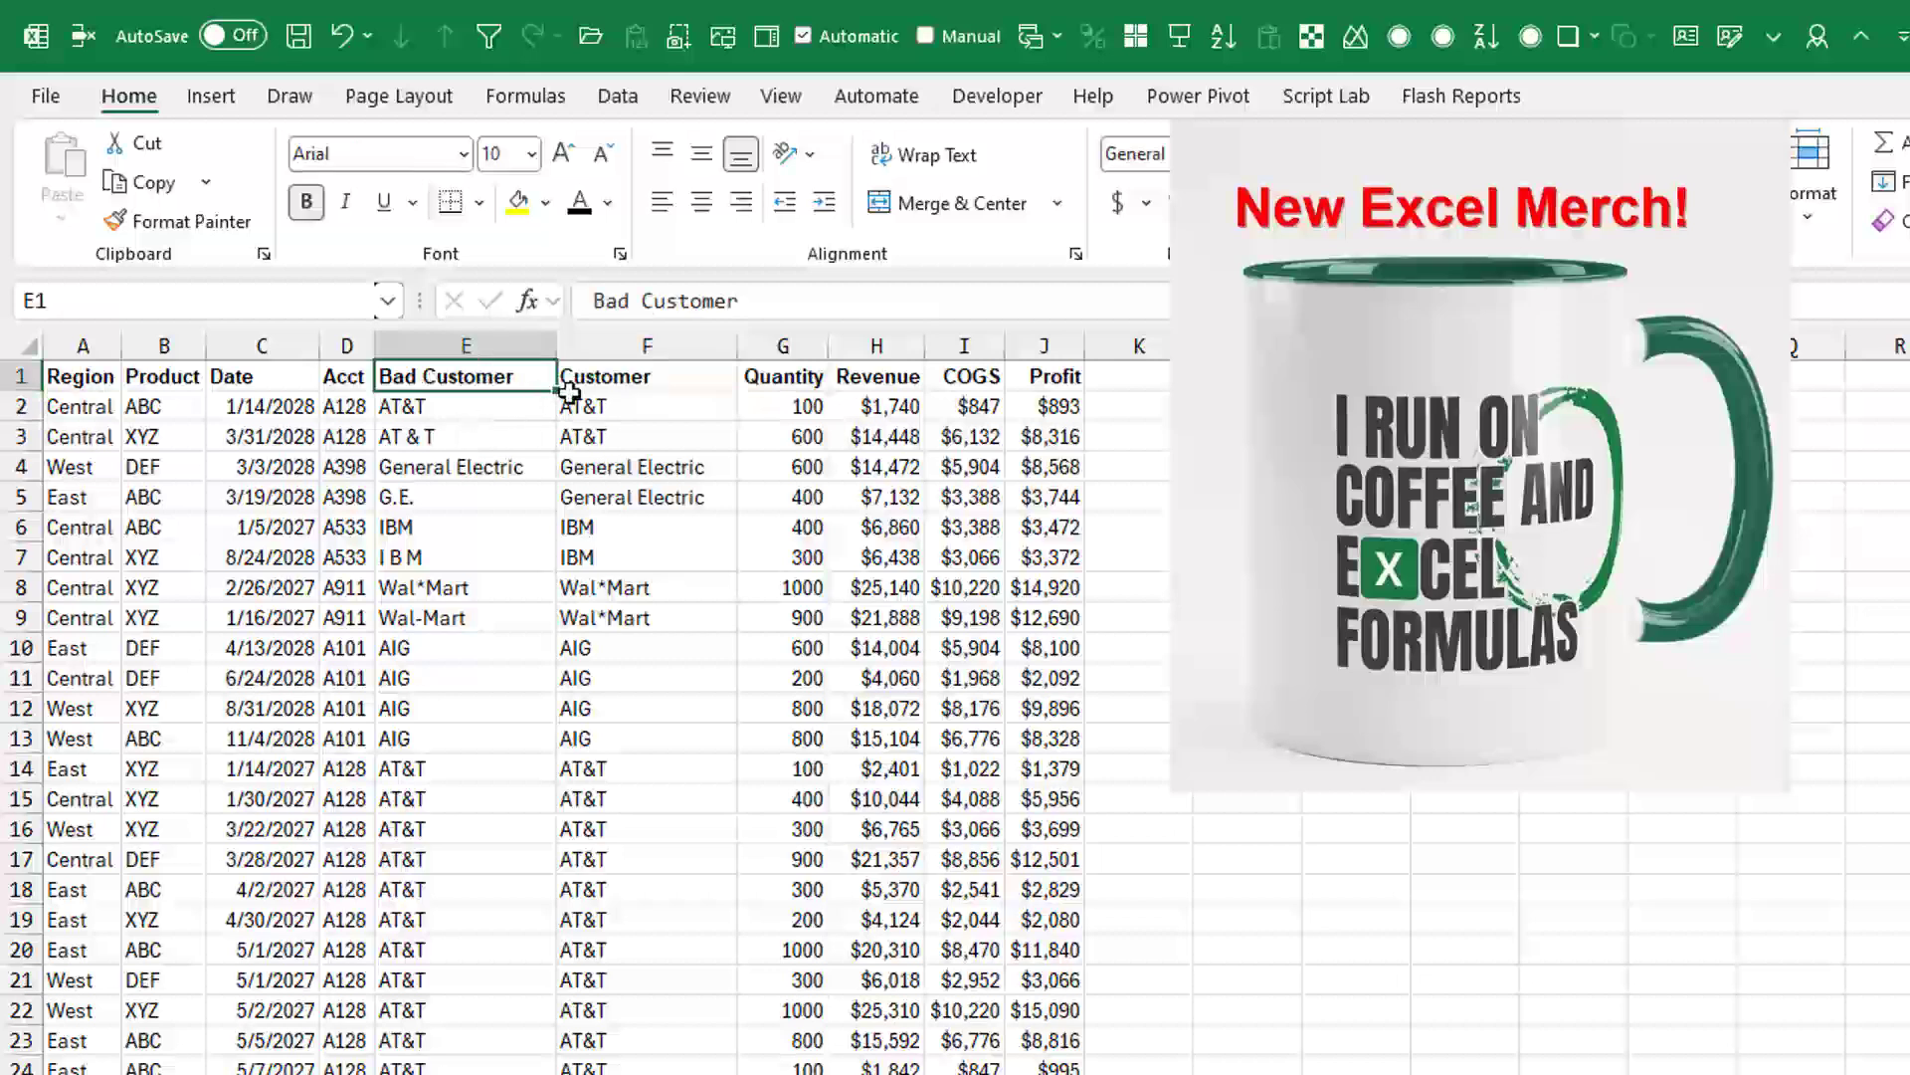
{"action": "left_click", "coordinate": [617, 375]}
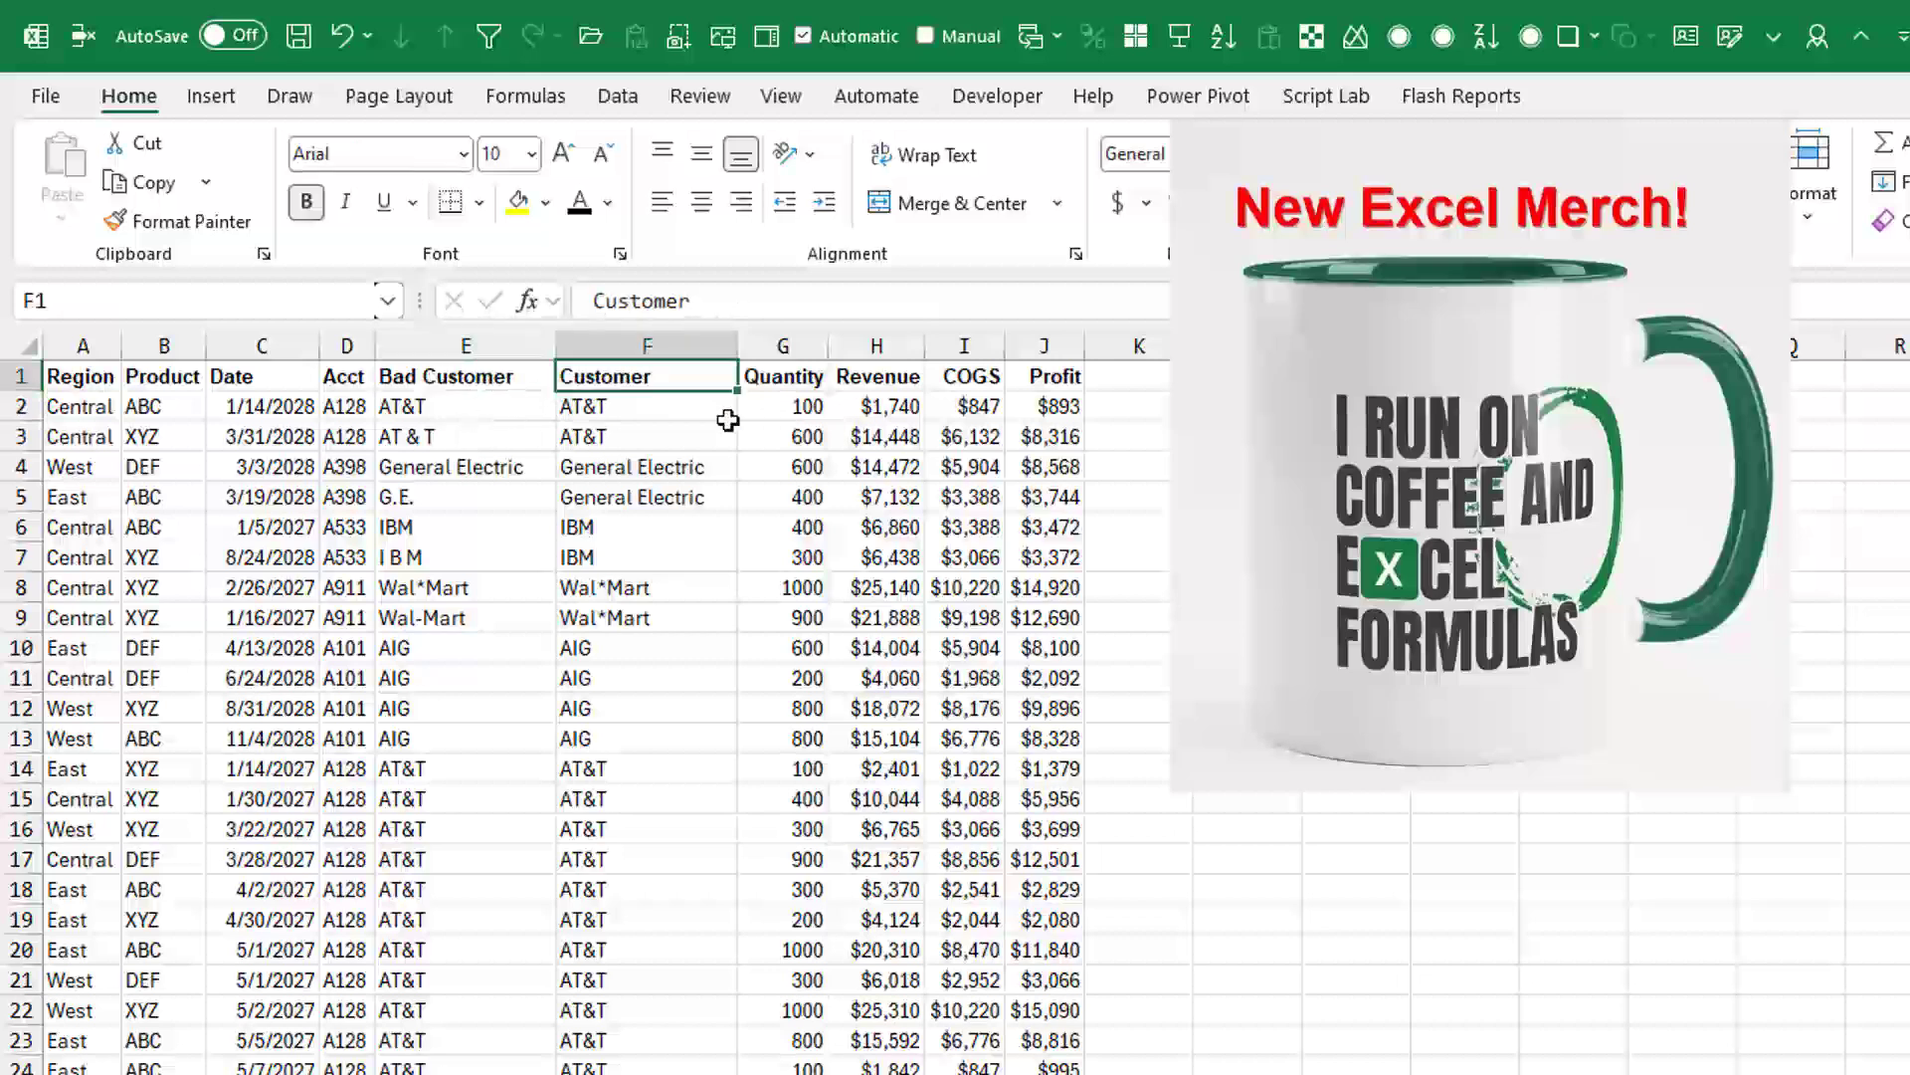
{"action": "left_click", "coordinate": [621, 406]}
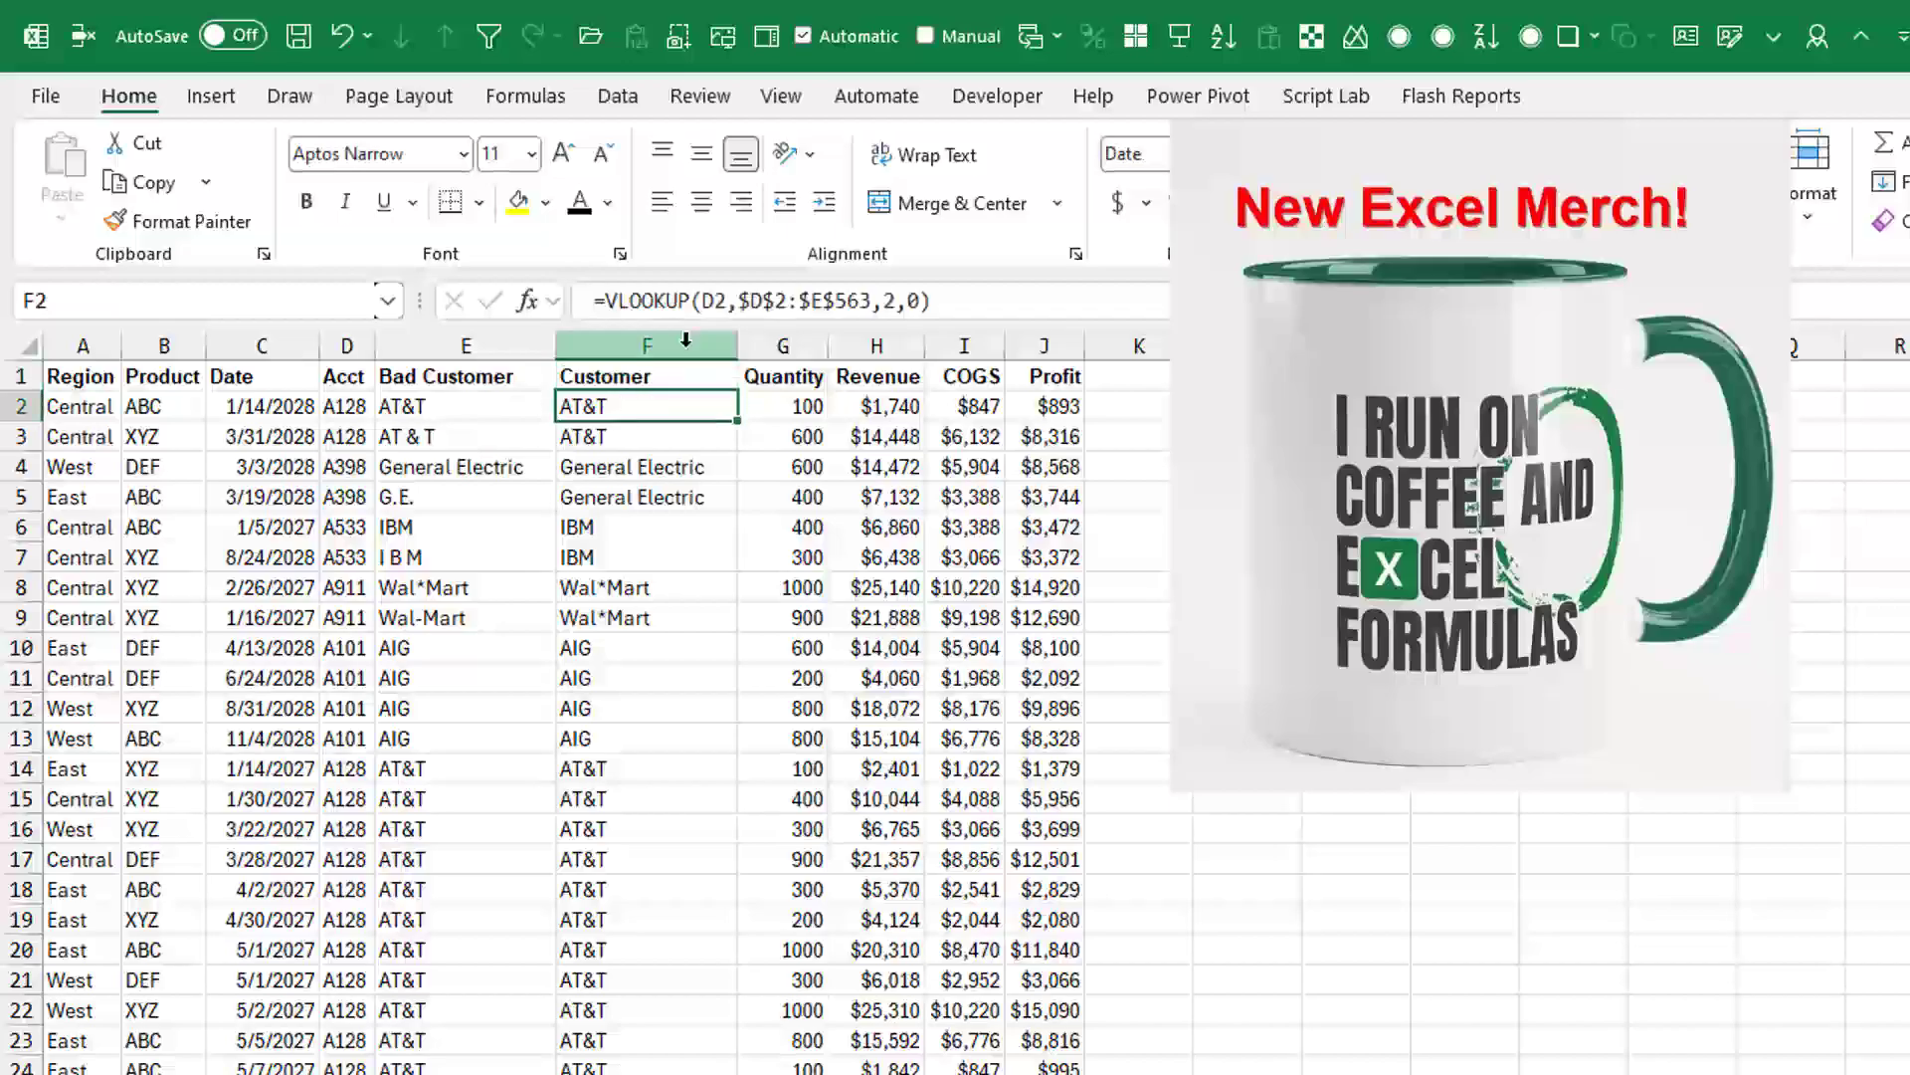
{"action": "key", "text": "F2"}
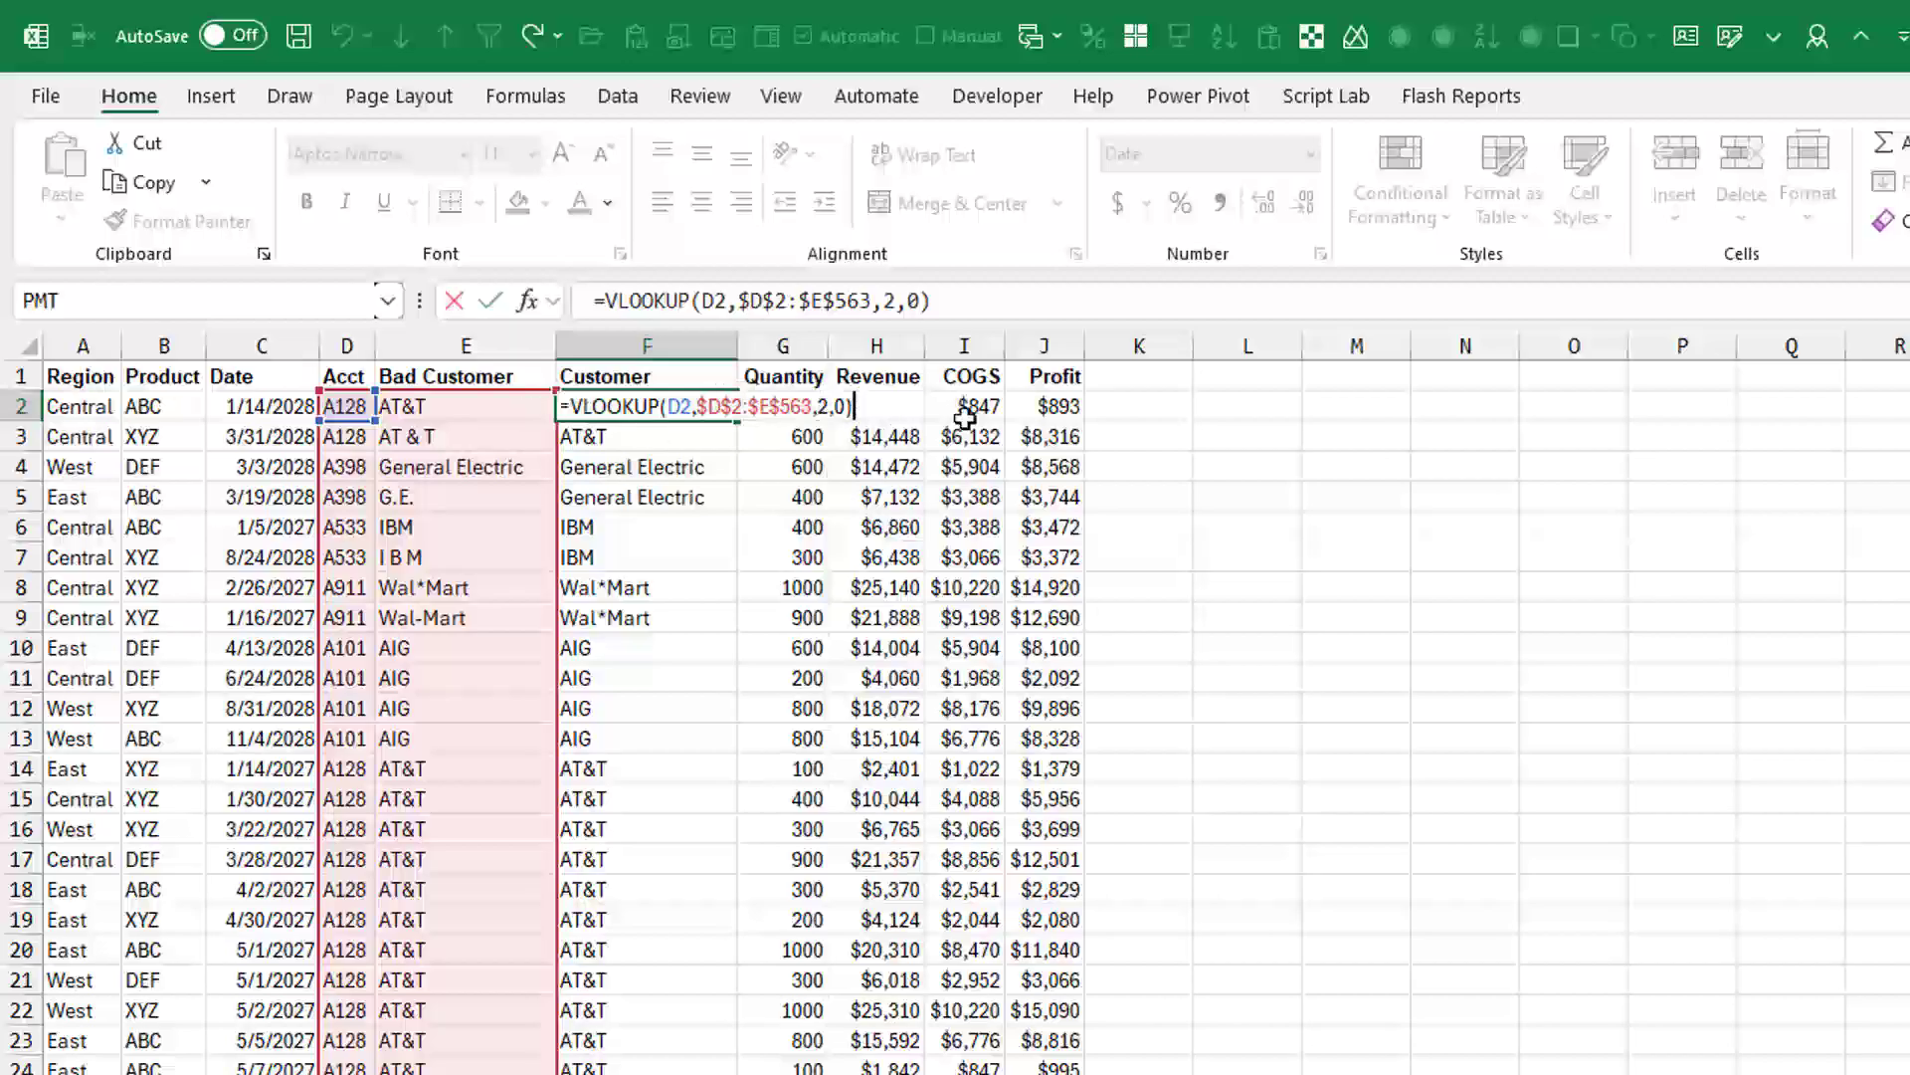
{"action": "key", "text": "ctrl+Return"}
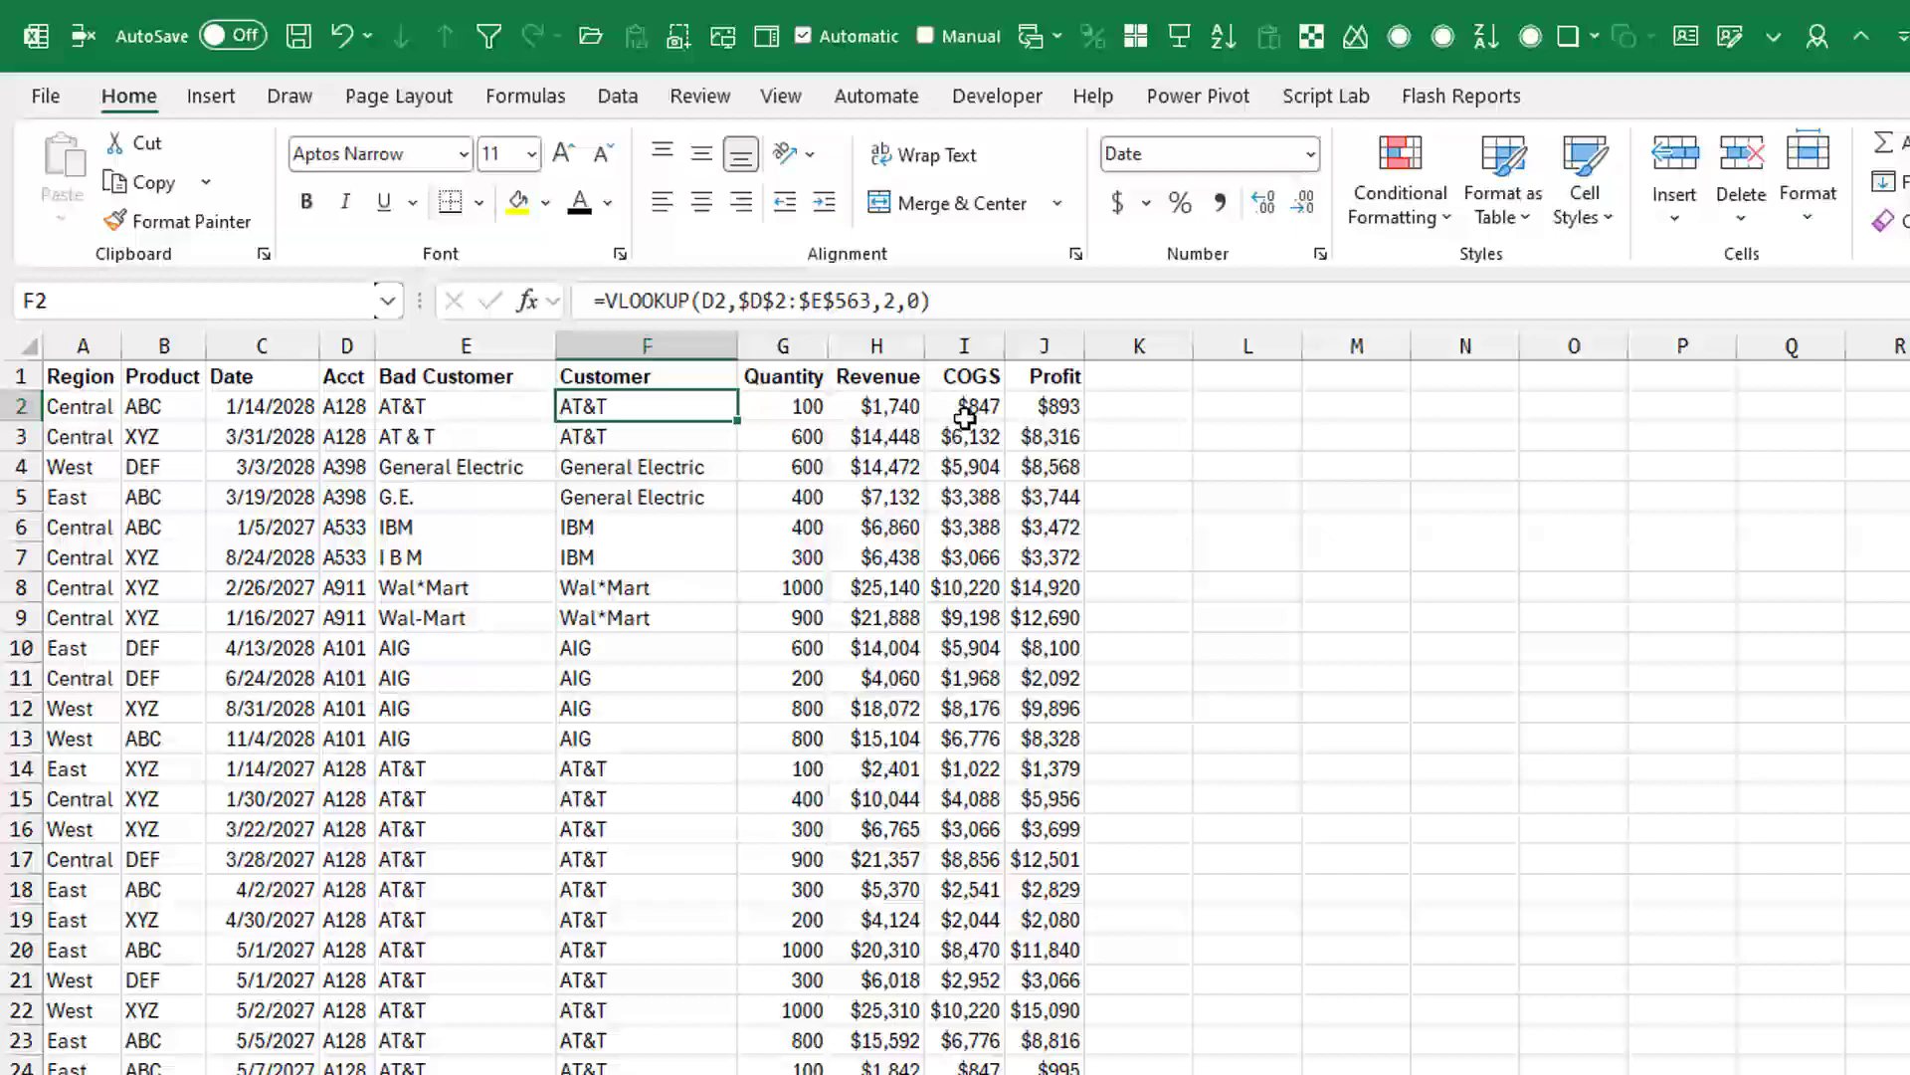
- Compare the original Bad Customer names with the looked-up Customer values in rows 2–4
{"action": "key", "text": "Down"}
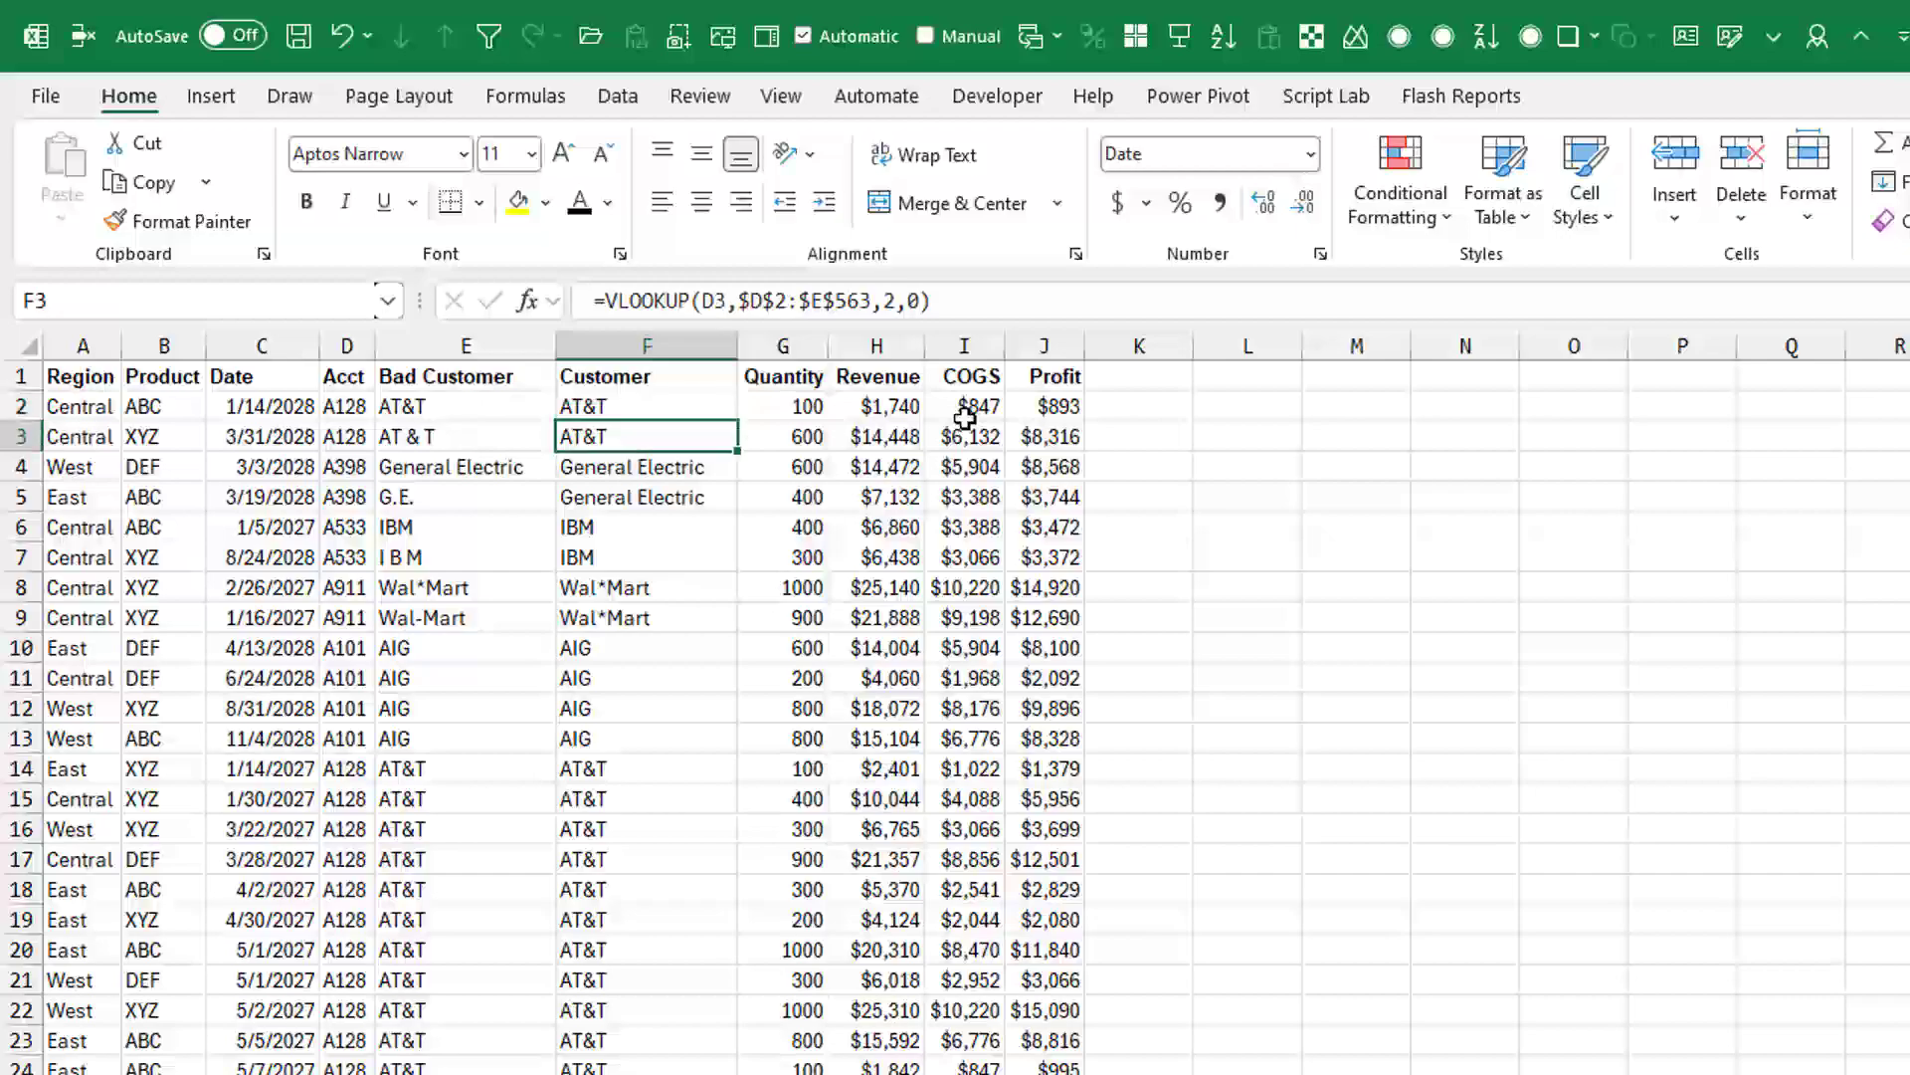
{"action": "key", "text": "Left"}
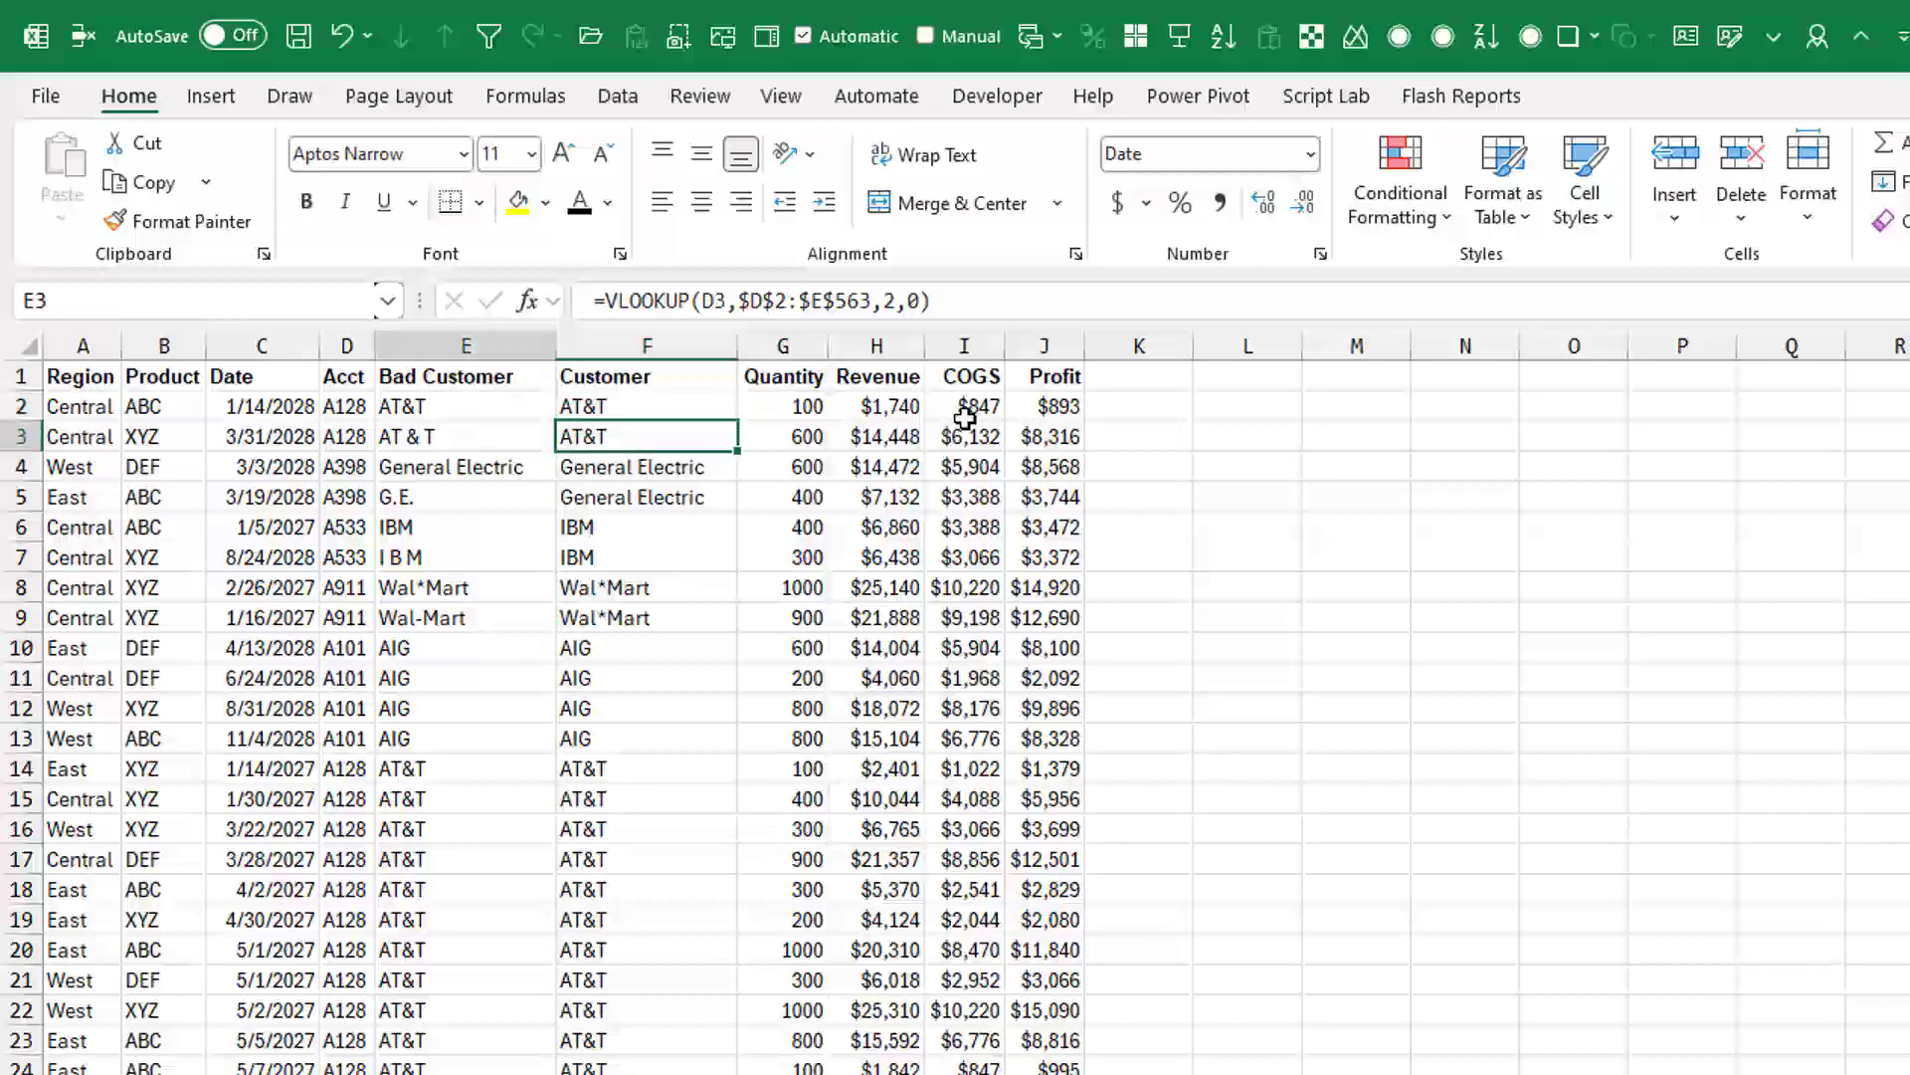
{"action": "key", "text": "Up"}
{"action": "key", "text": "Down"}
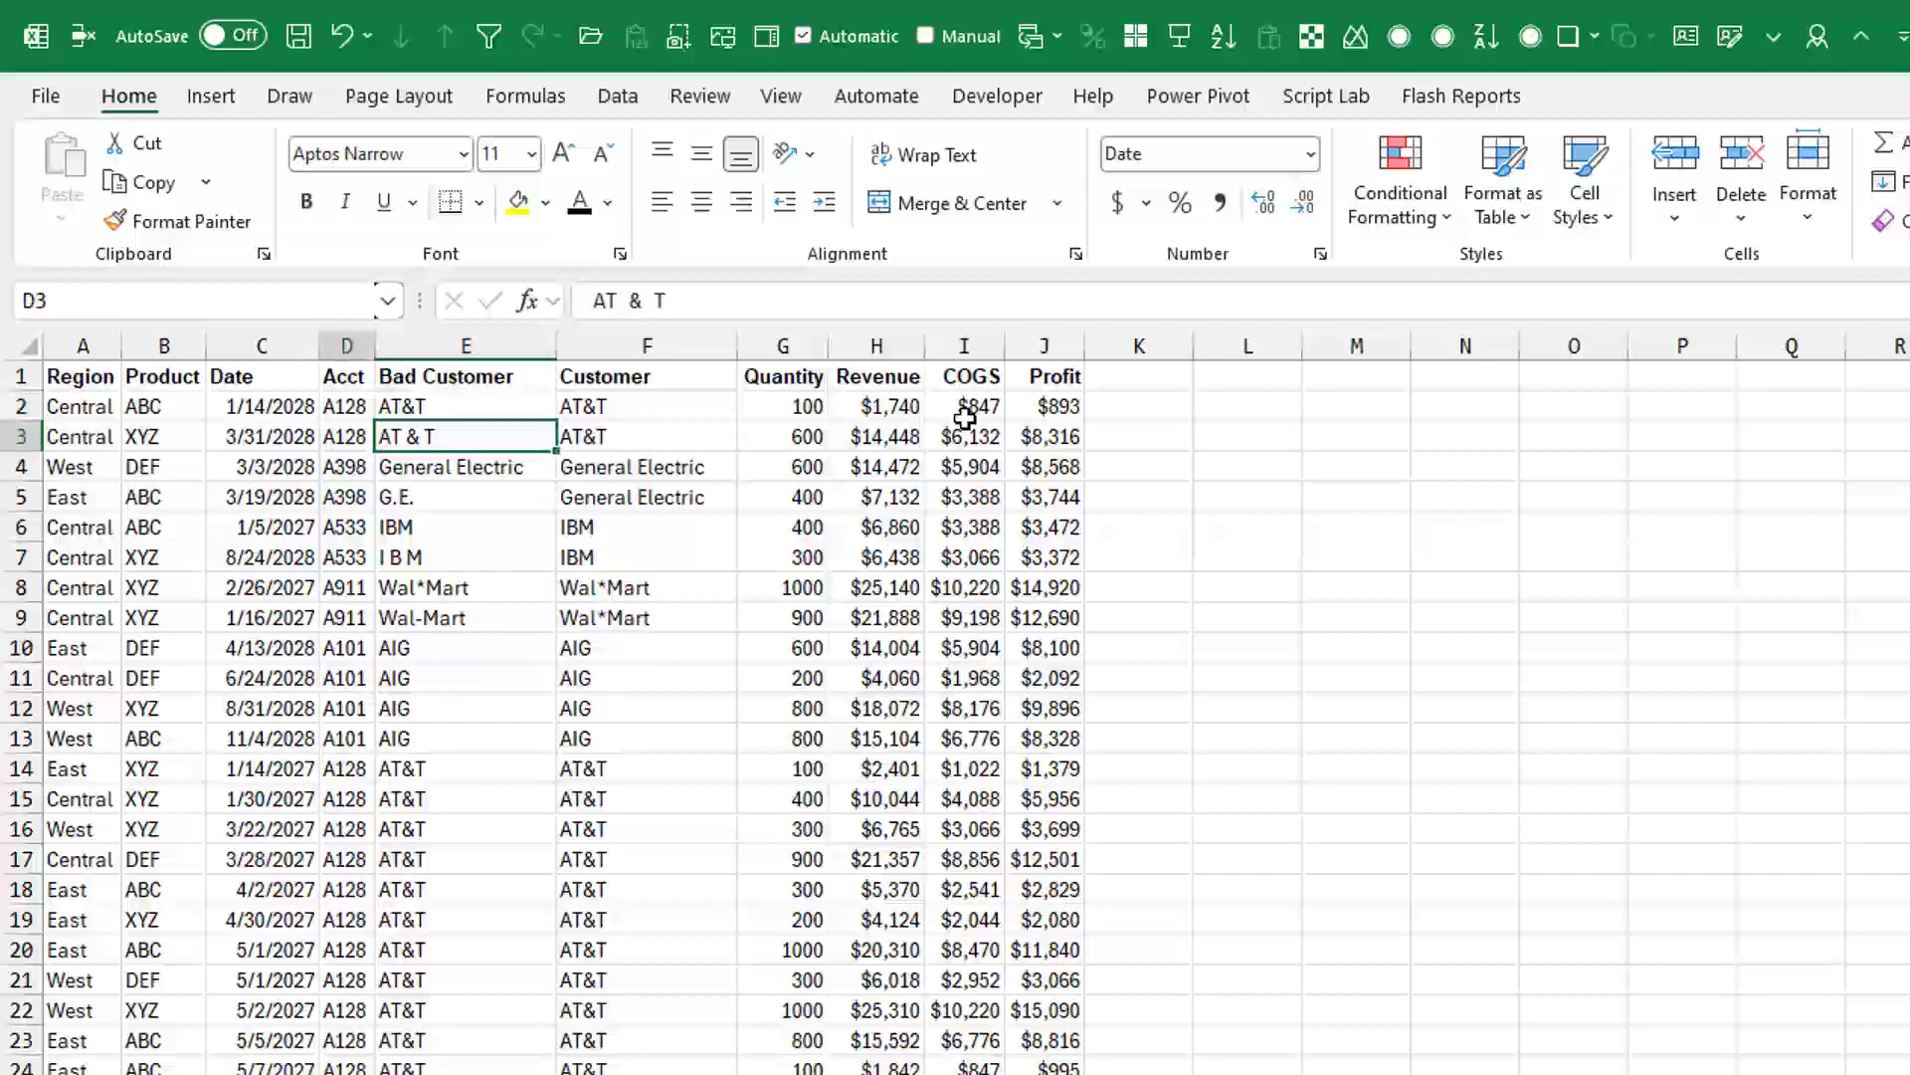
{"action": "key", "text": "Left"}
{"action": "key", "text": "Right"}
{"action": "key", "text": "Right"}
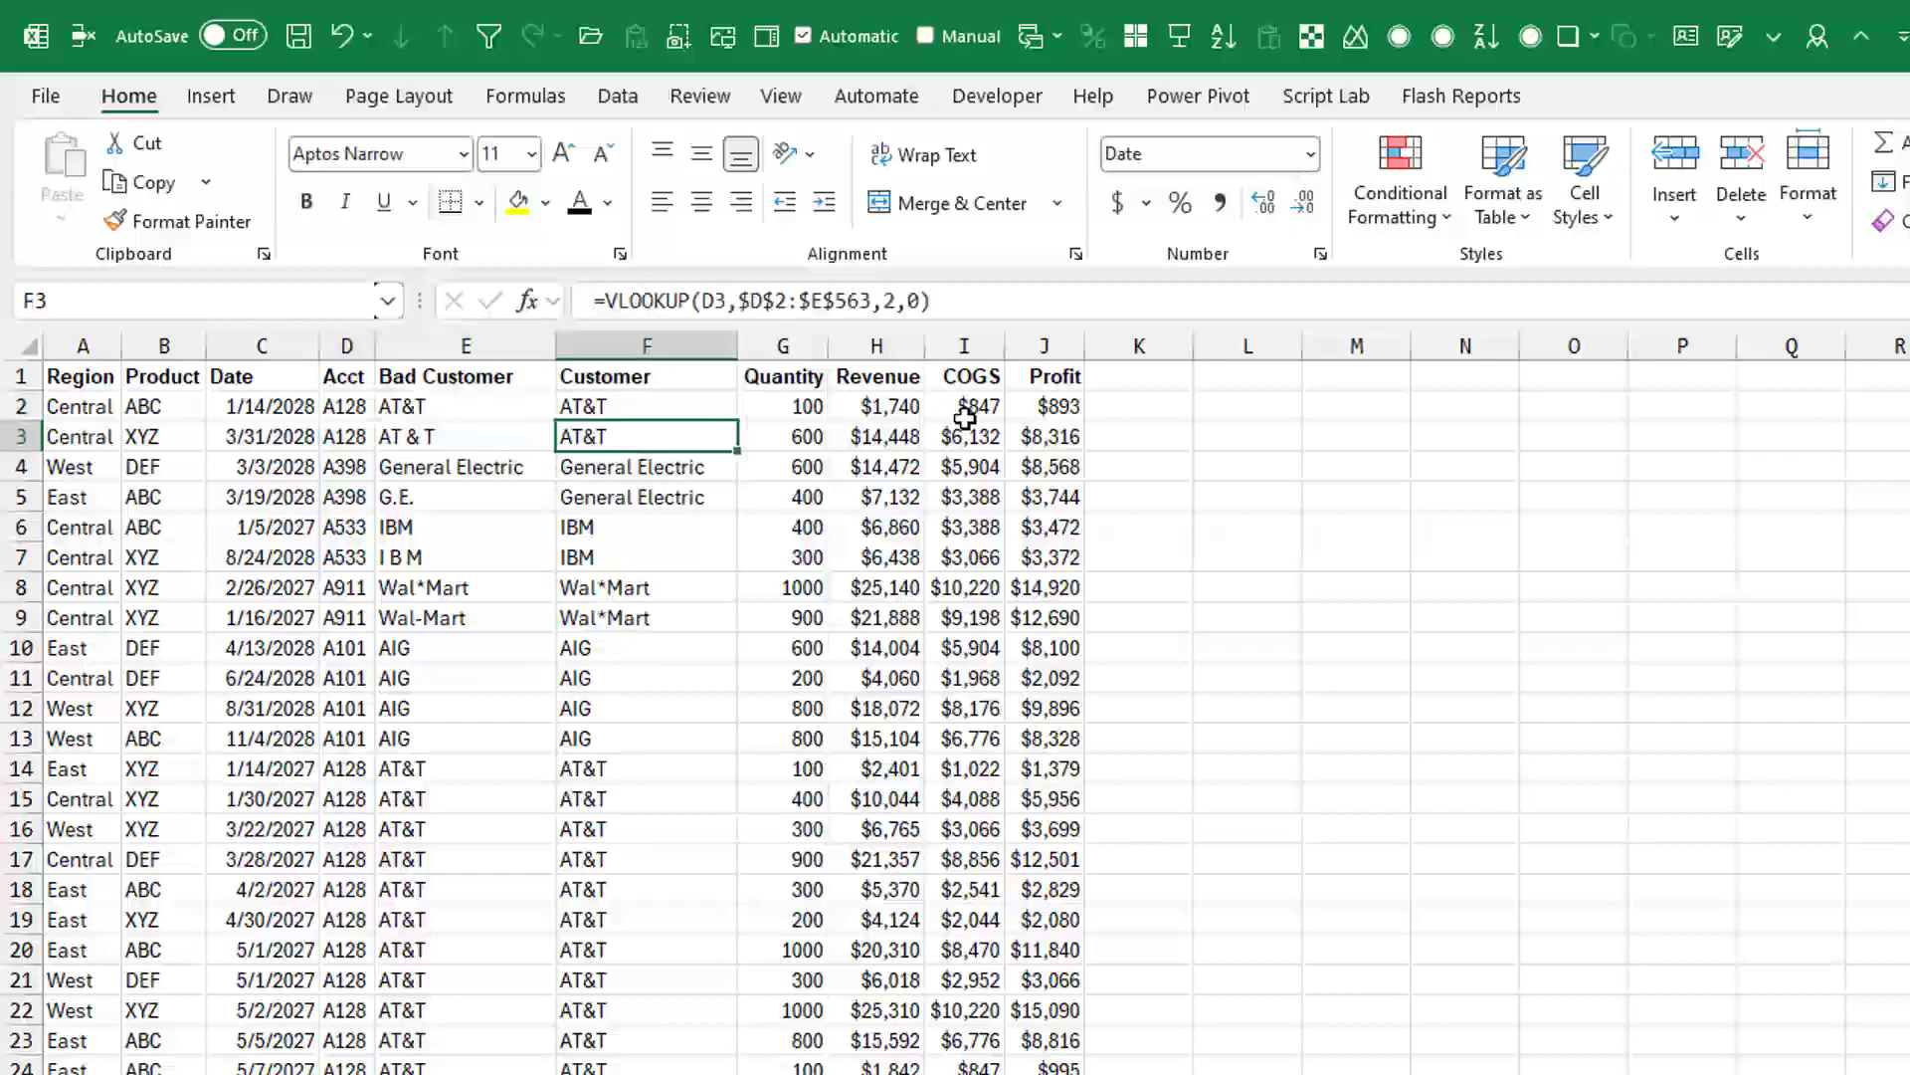
{"action": "key", "text": "Down"}
{"action": "key", "text": "Down"}
{"action": "key", "text": "Up"}
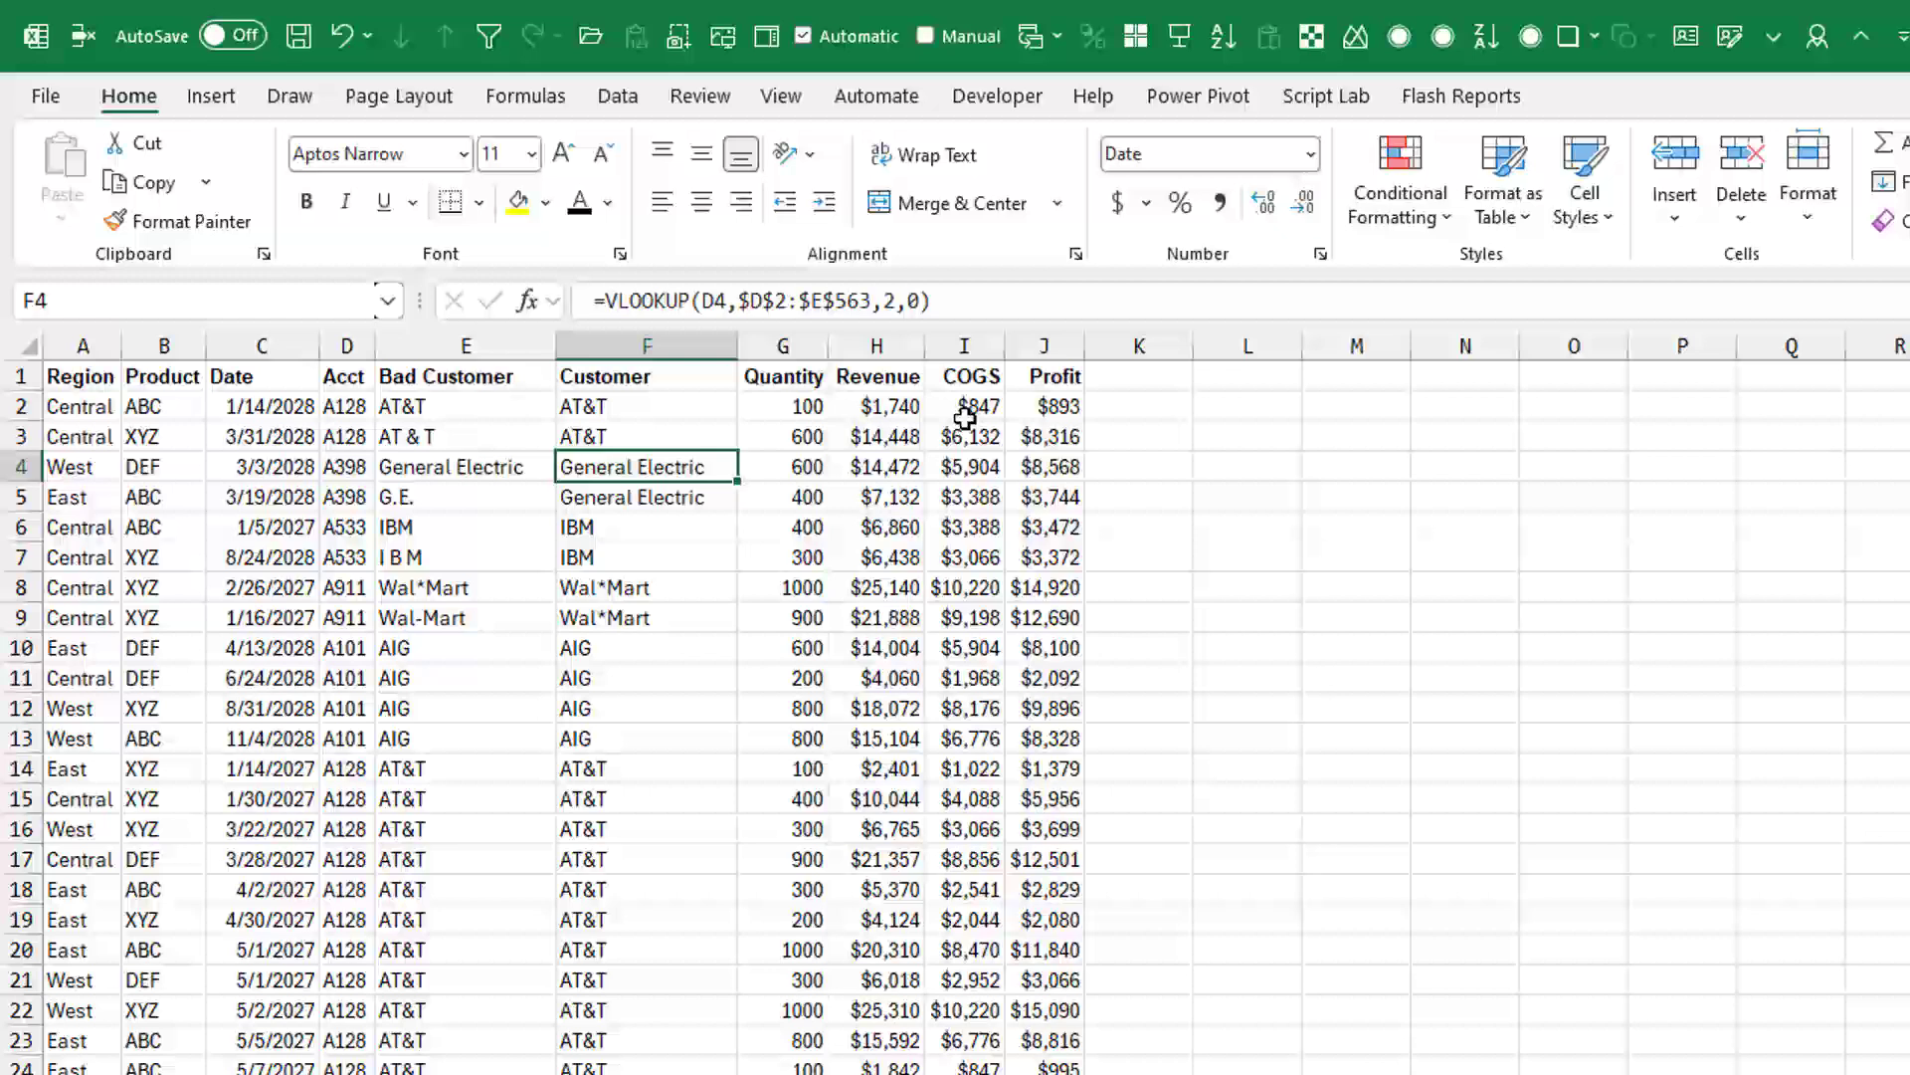
- Insert an empty PivotTable at cell L3 on the existing worksheet
{"action": "left_click", "coordinate": [224, 104]}
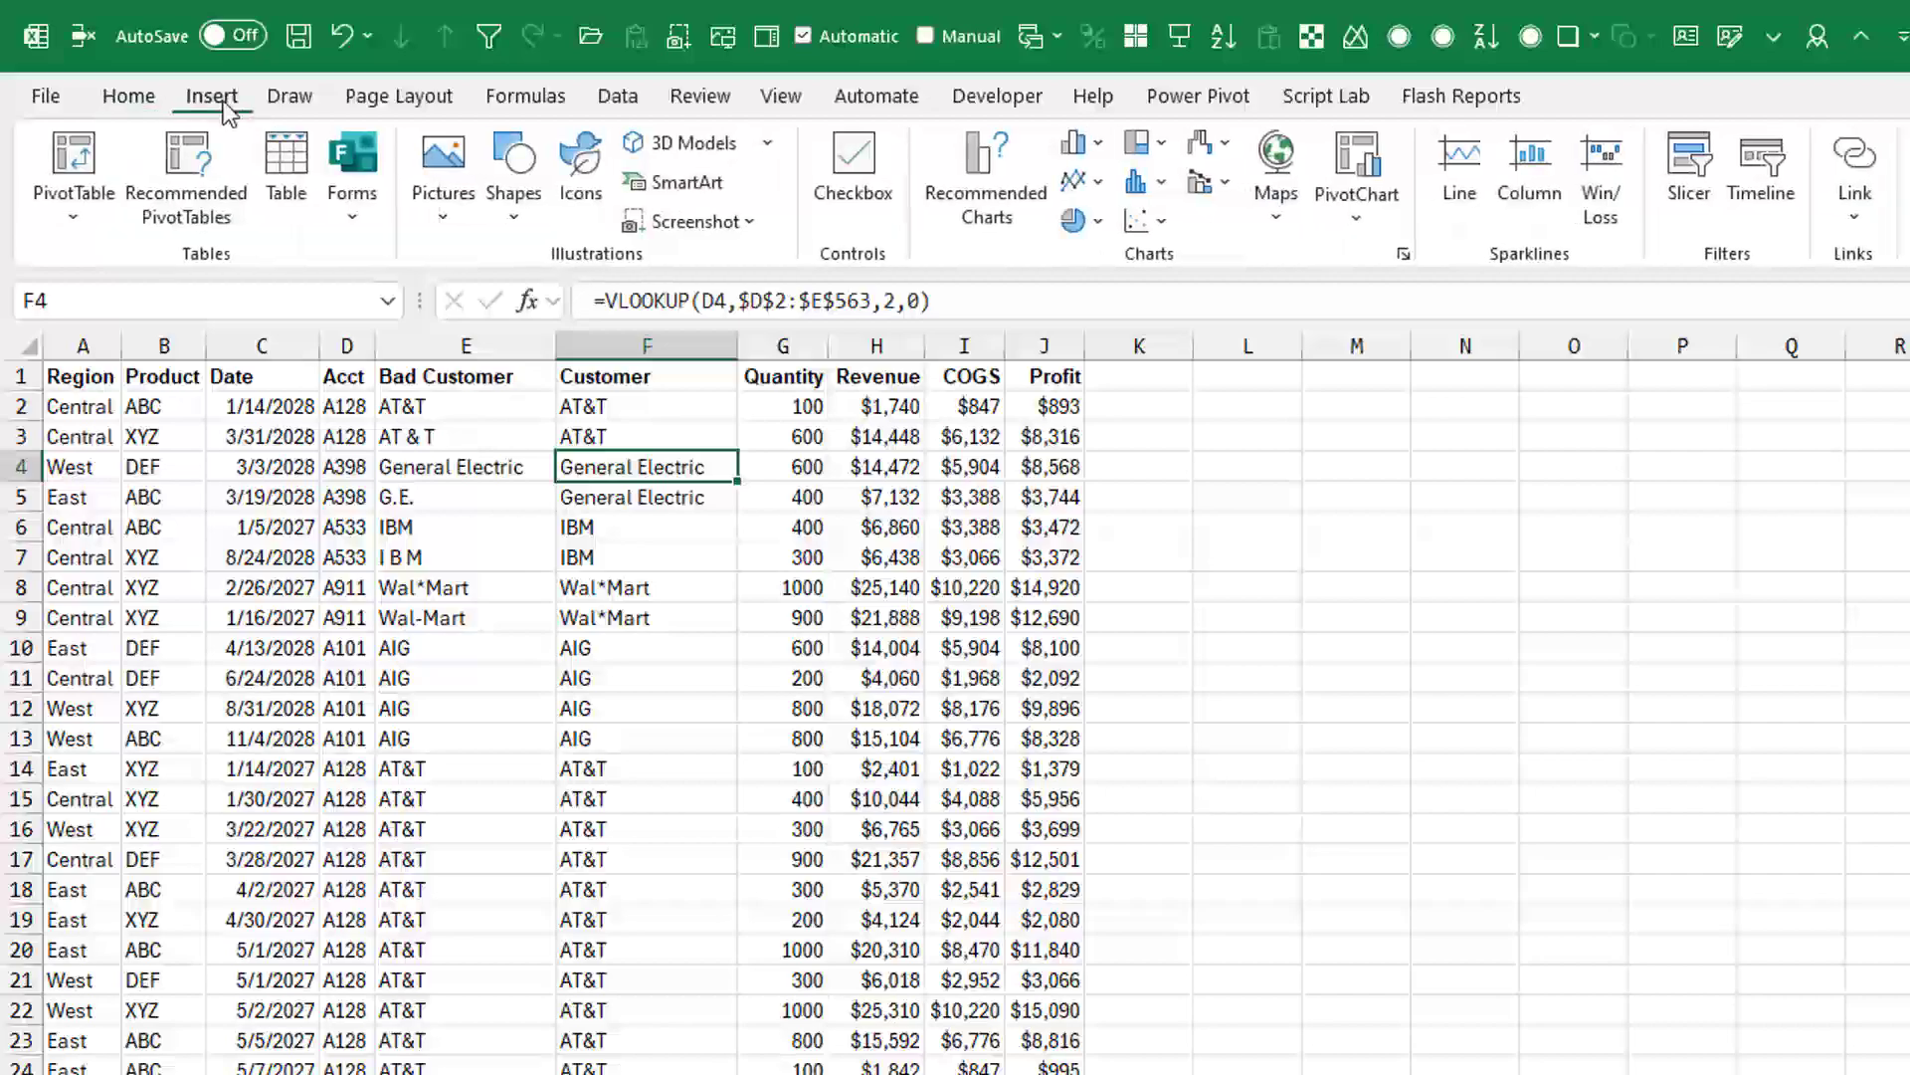
{"action": "left_click", "coordinate": [74, 165]}
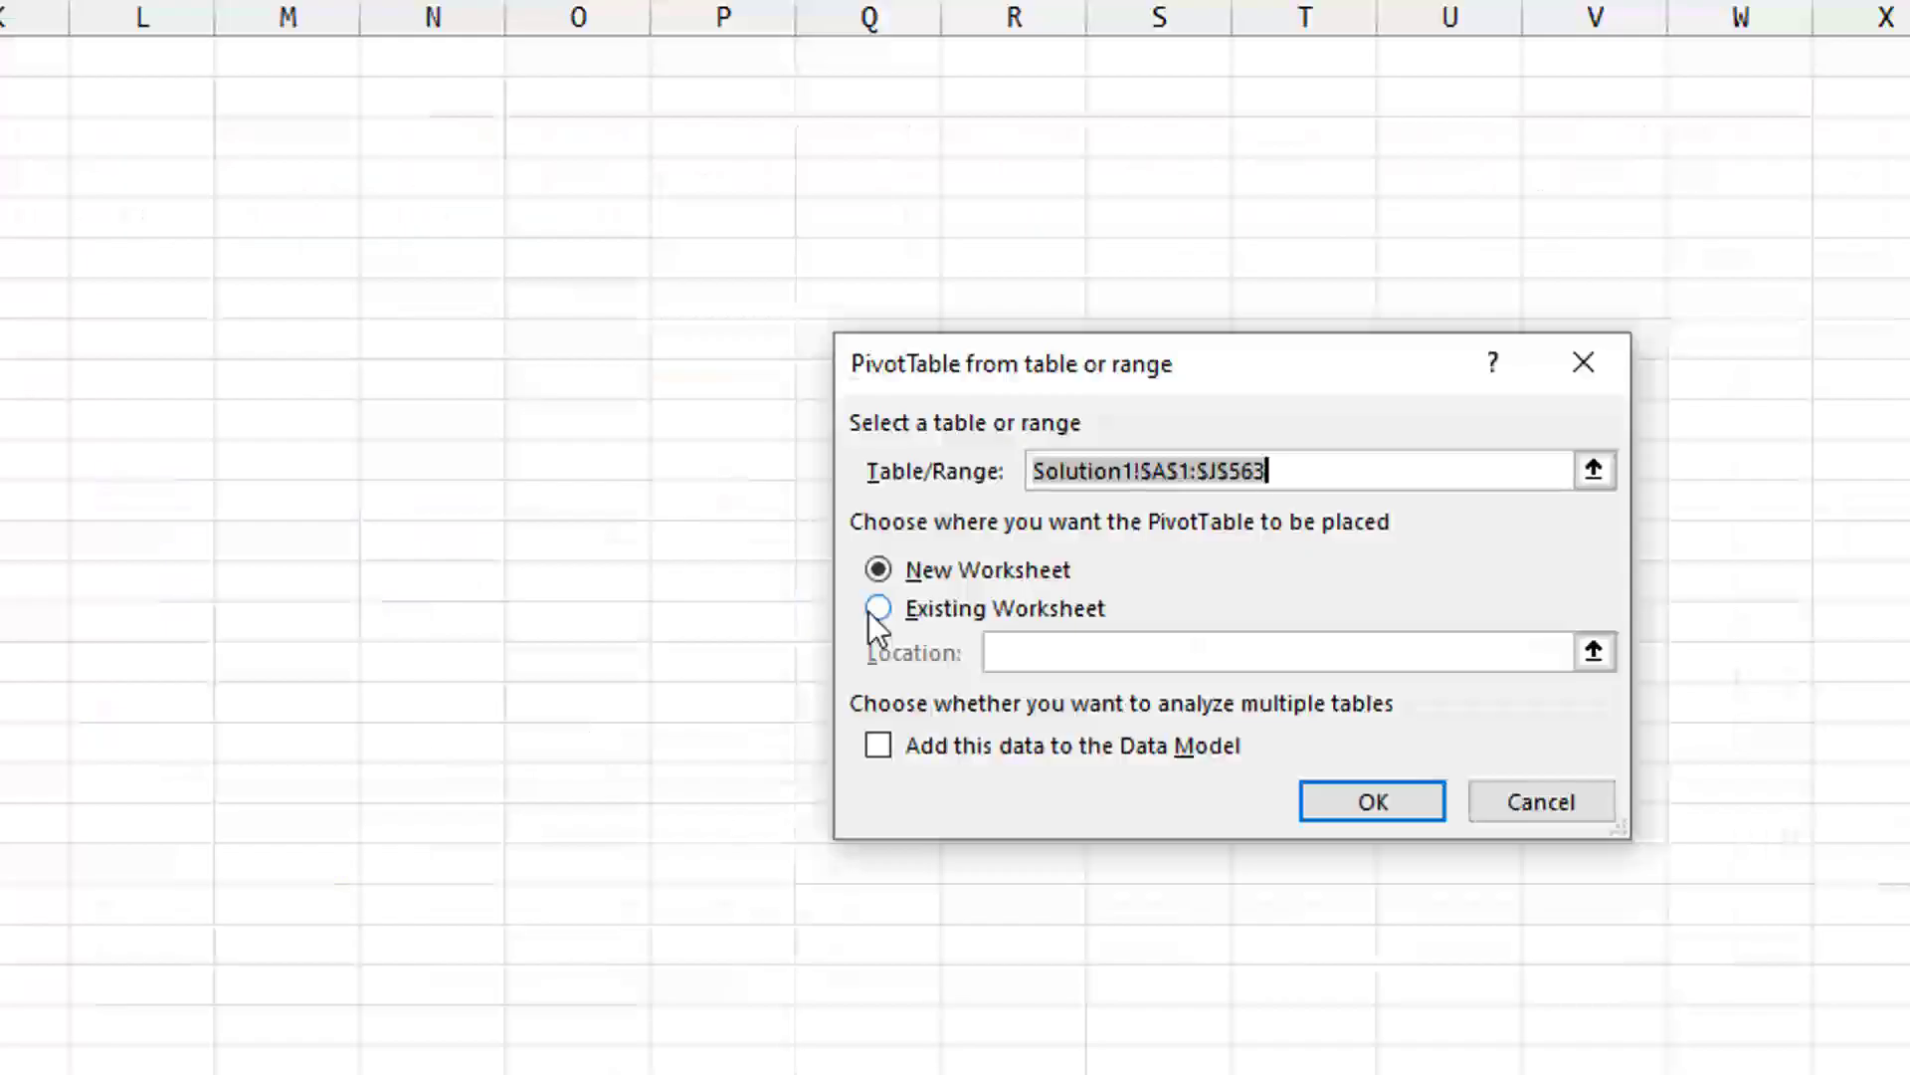
{"action": "left_click", "coordinate": [877, 608]}
{"action": "left_click", "coordinate": [183, 135]}
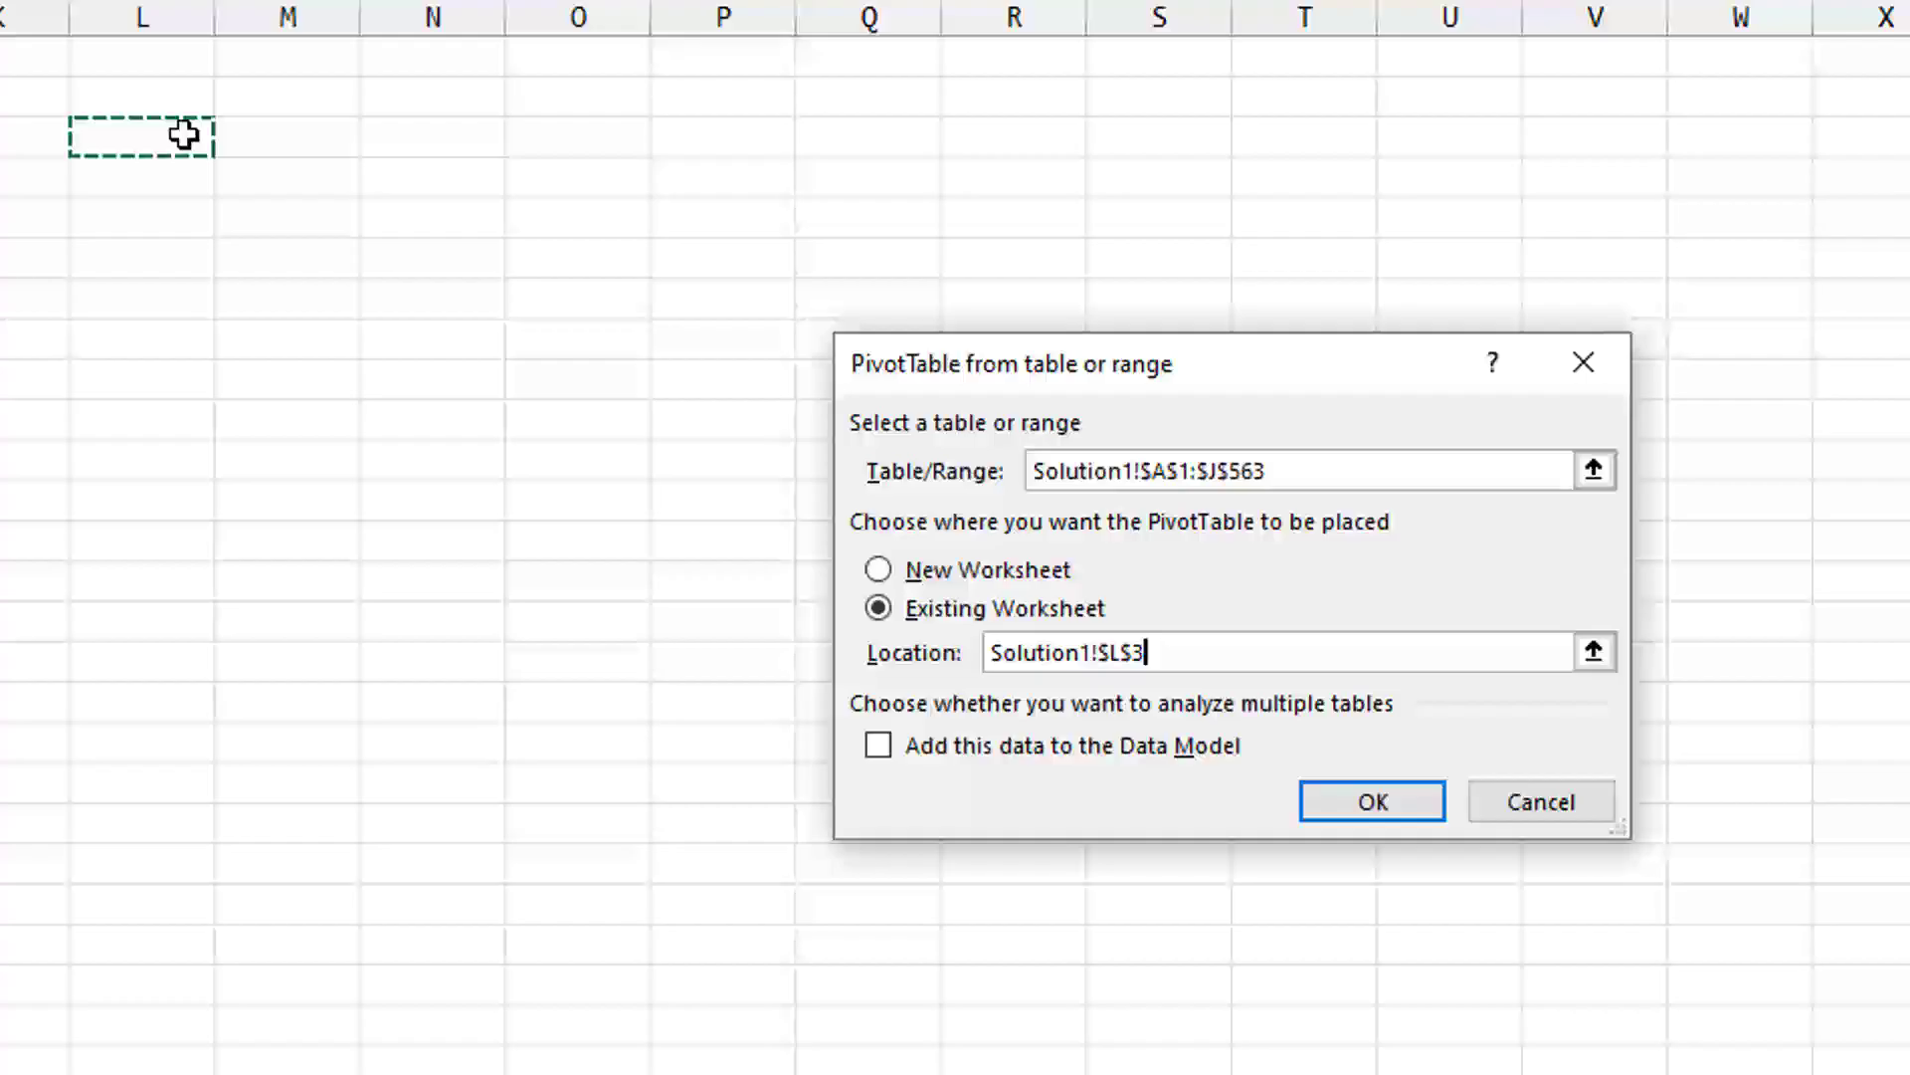
{"action": "left_click", "coordinate": [1339, 796]}
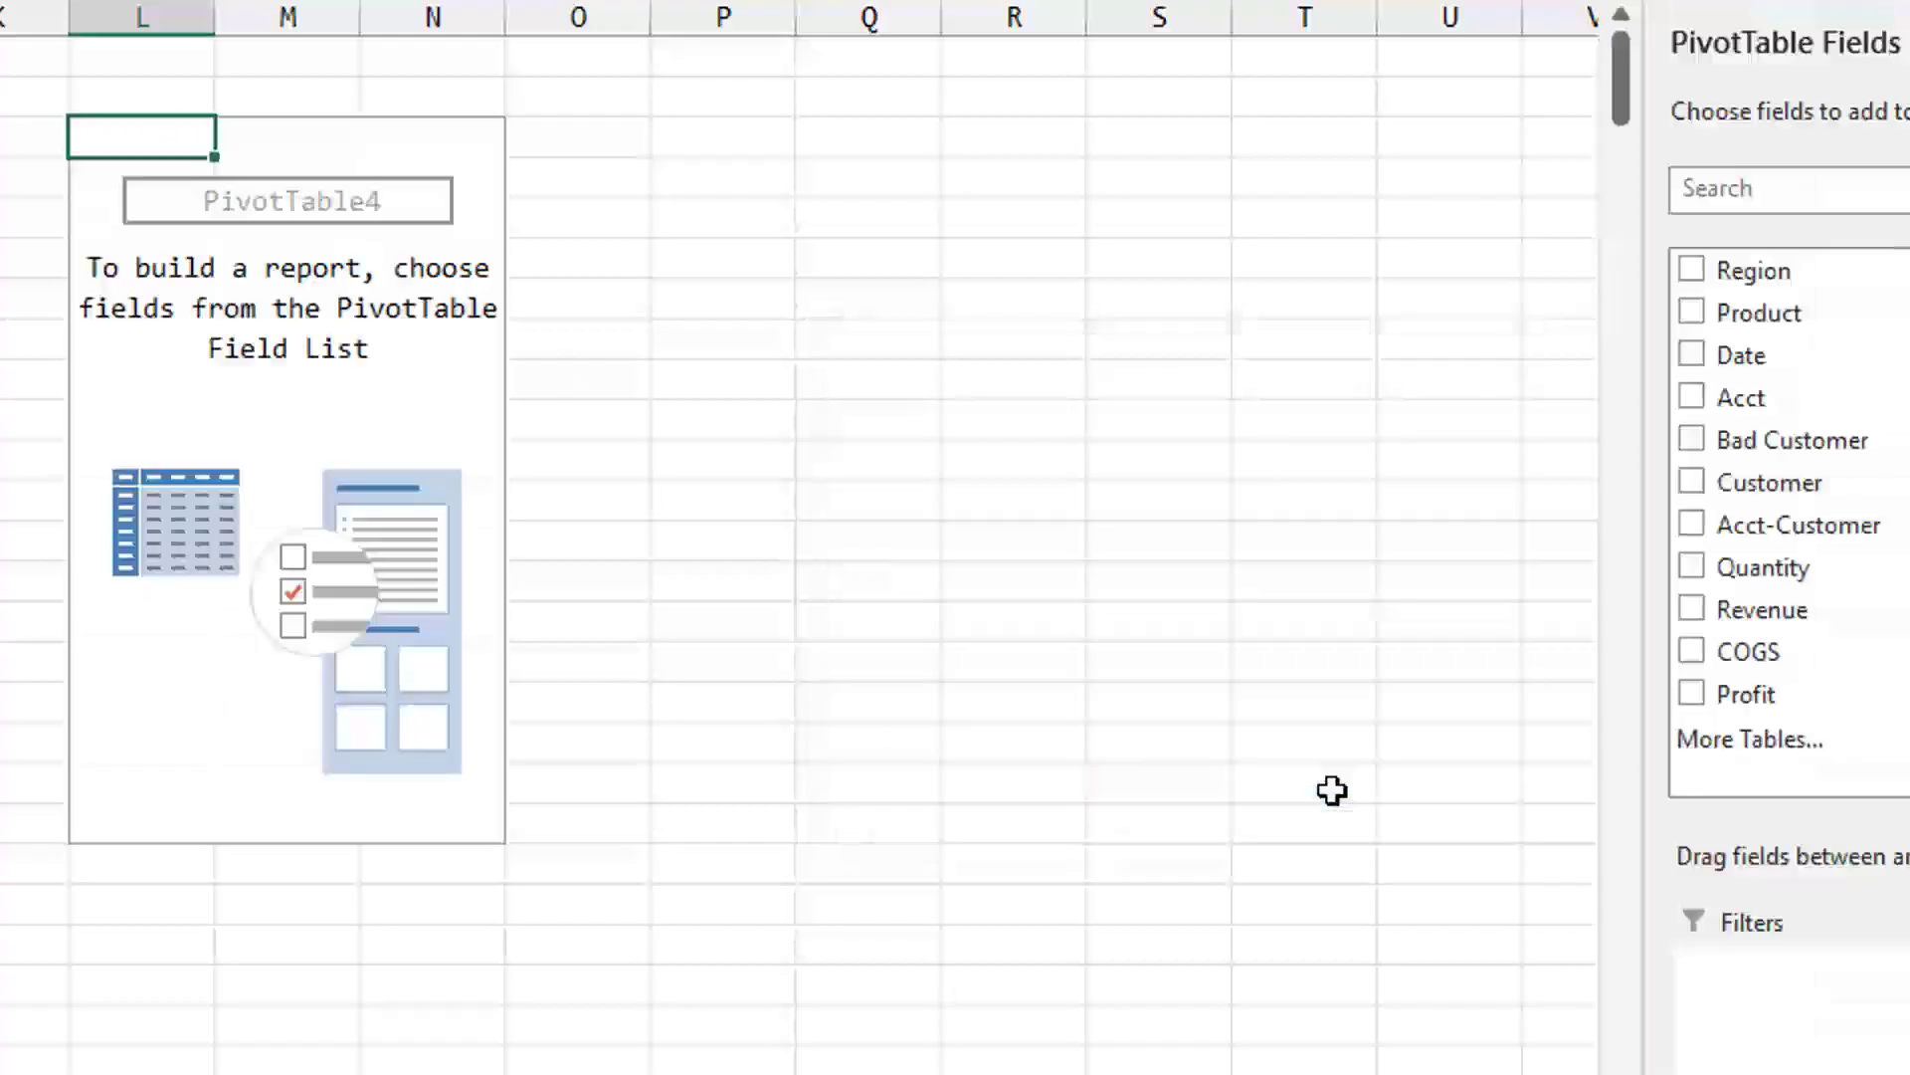
- Add Acct and Customer as pivot rows with summed Revenue
{"action": "left_click", "coordinate": [1692, 397]}
{"action": "left_click", "coordinate": [1693, 481]}
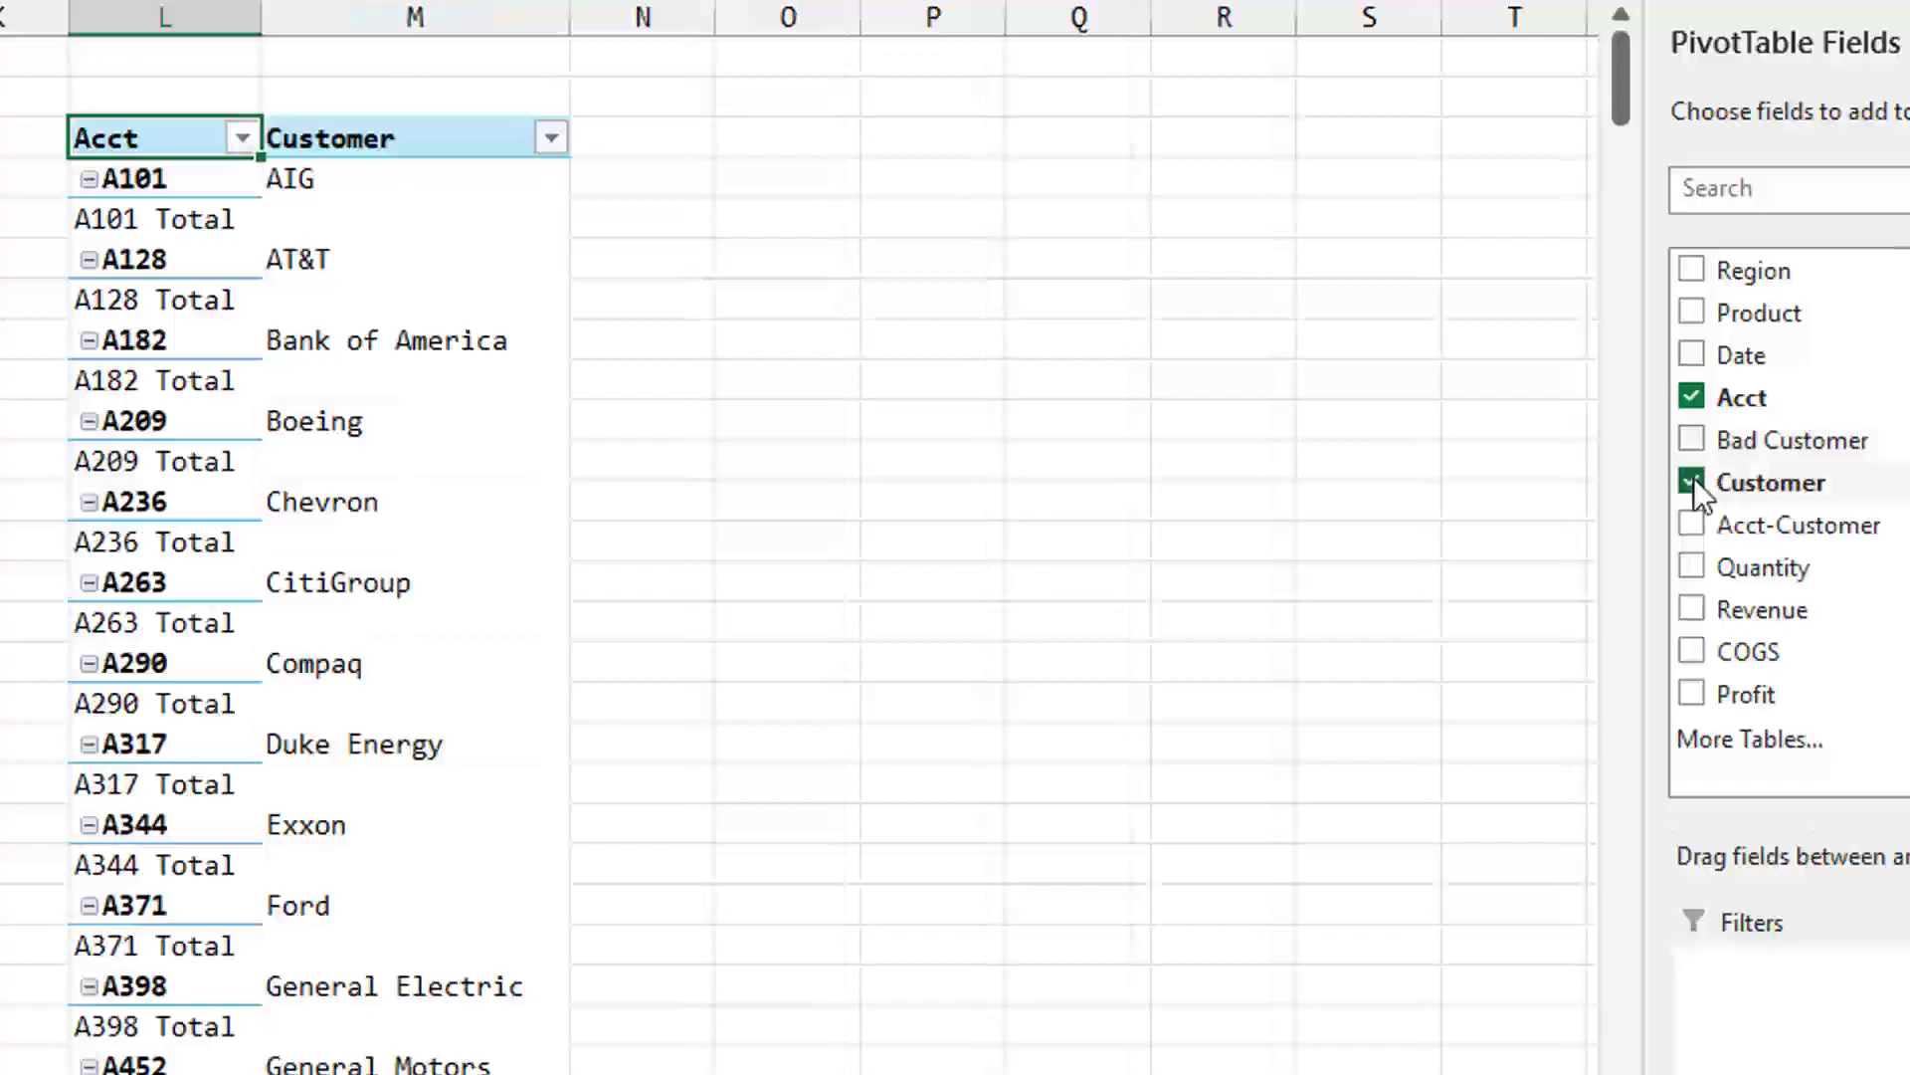
{"action": "left_click", "coordinate": [1692, 609]}
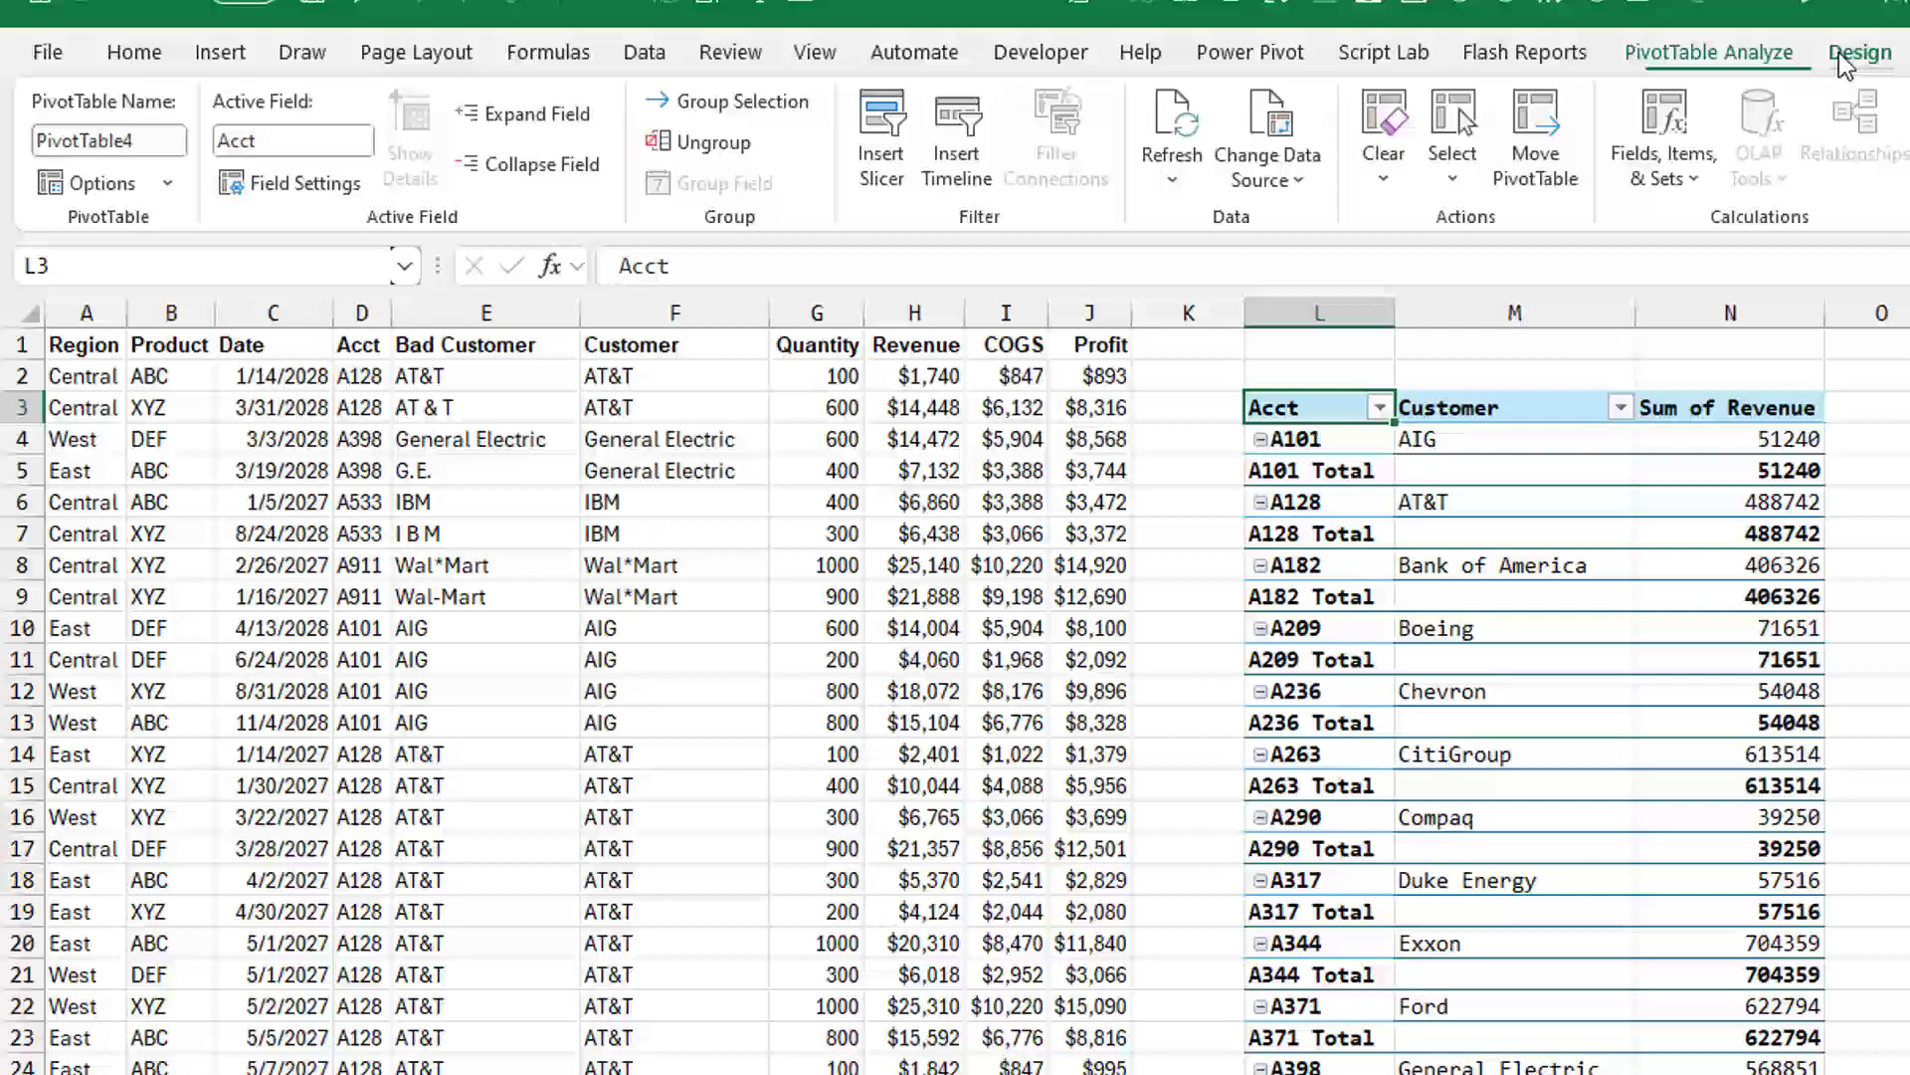
- Set the L3 pivot's Subtotals to Do Not Show Subtotals
{"action": "left_click", "coordinate": [1857, 52]}
{"action": "left_click", "coordinate": [74, 184]}
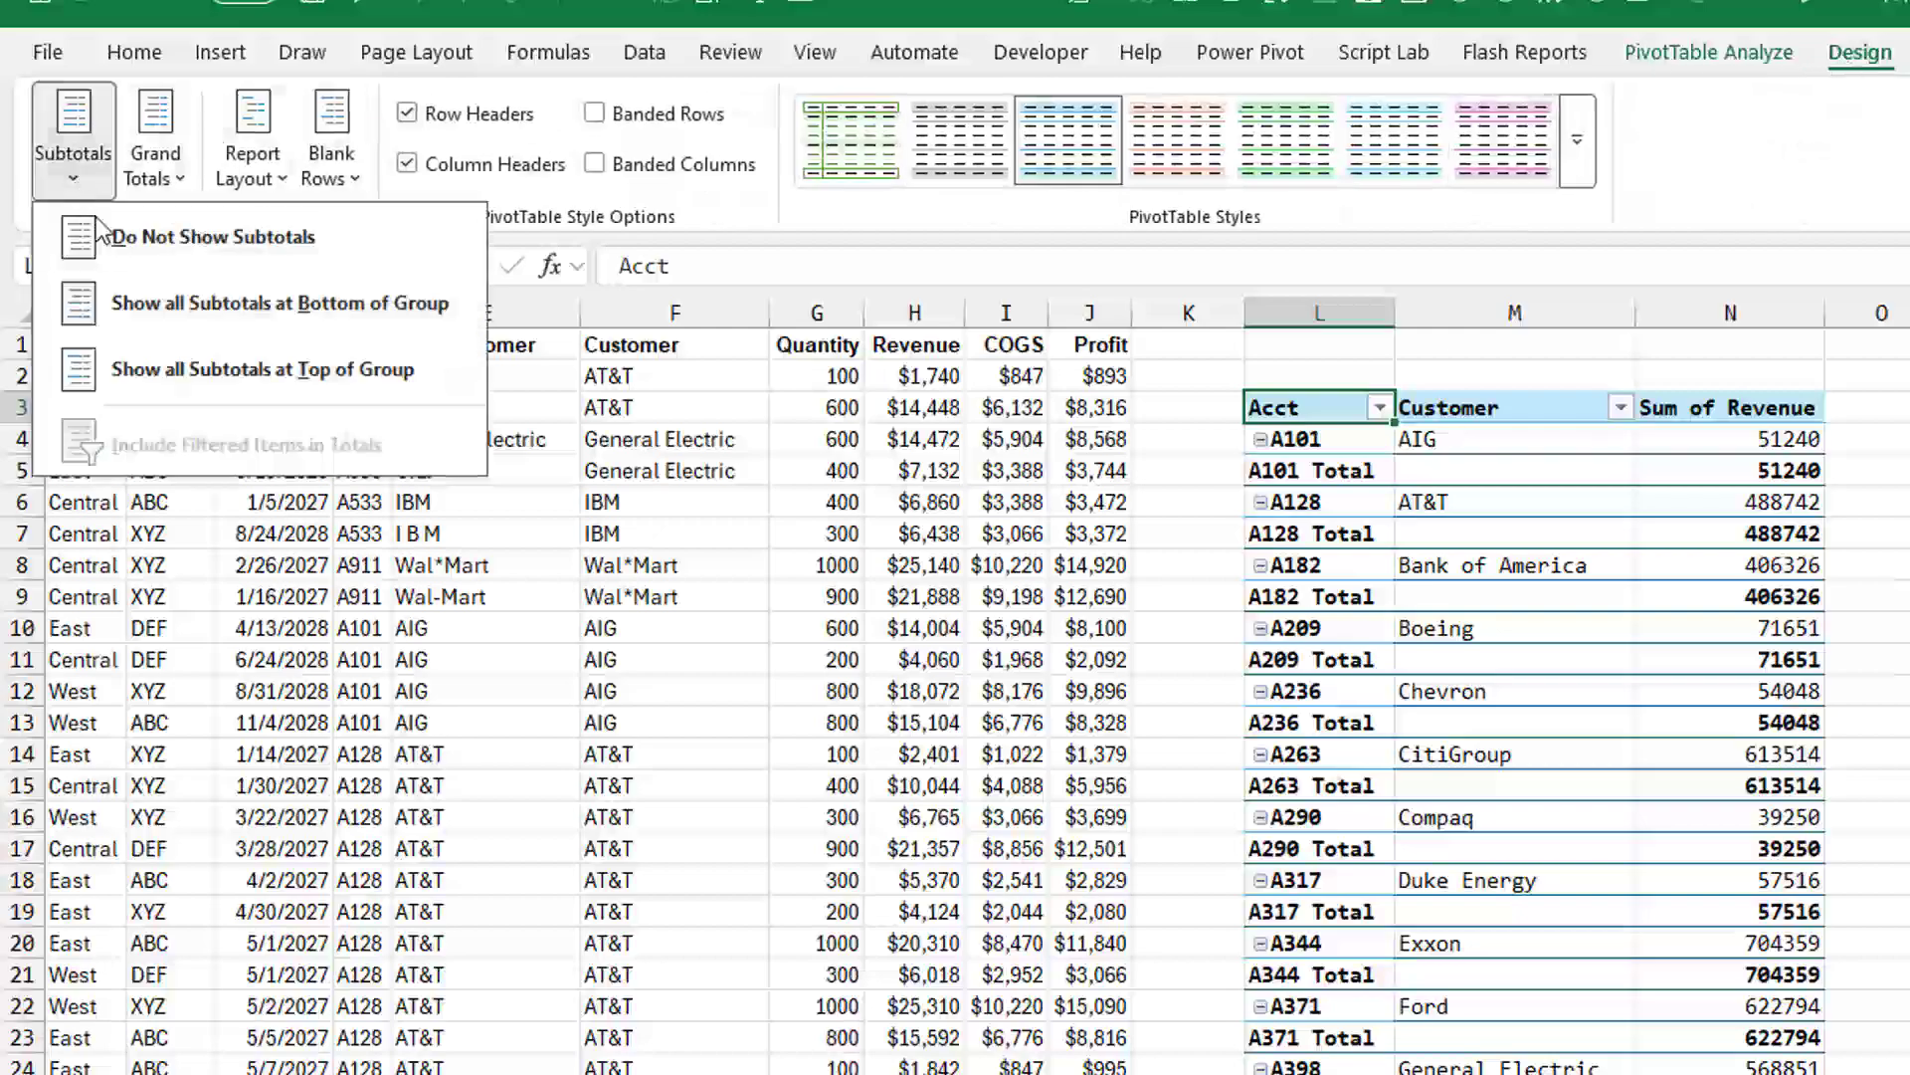
{"action": "left_click", "coordinate": [101, 235]}
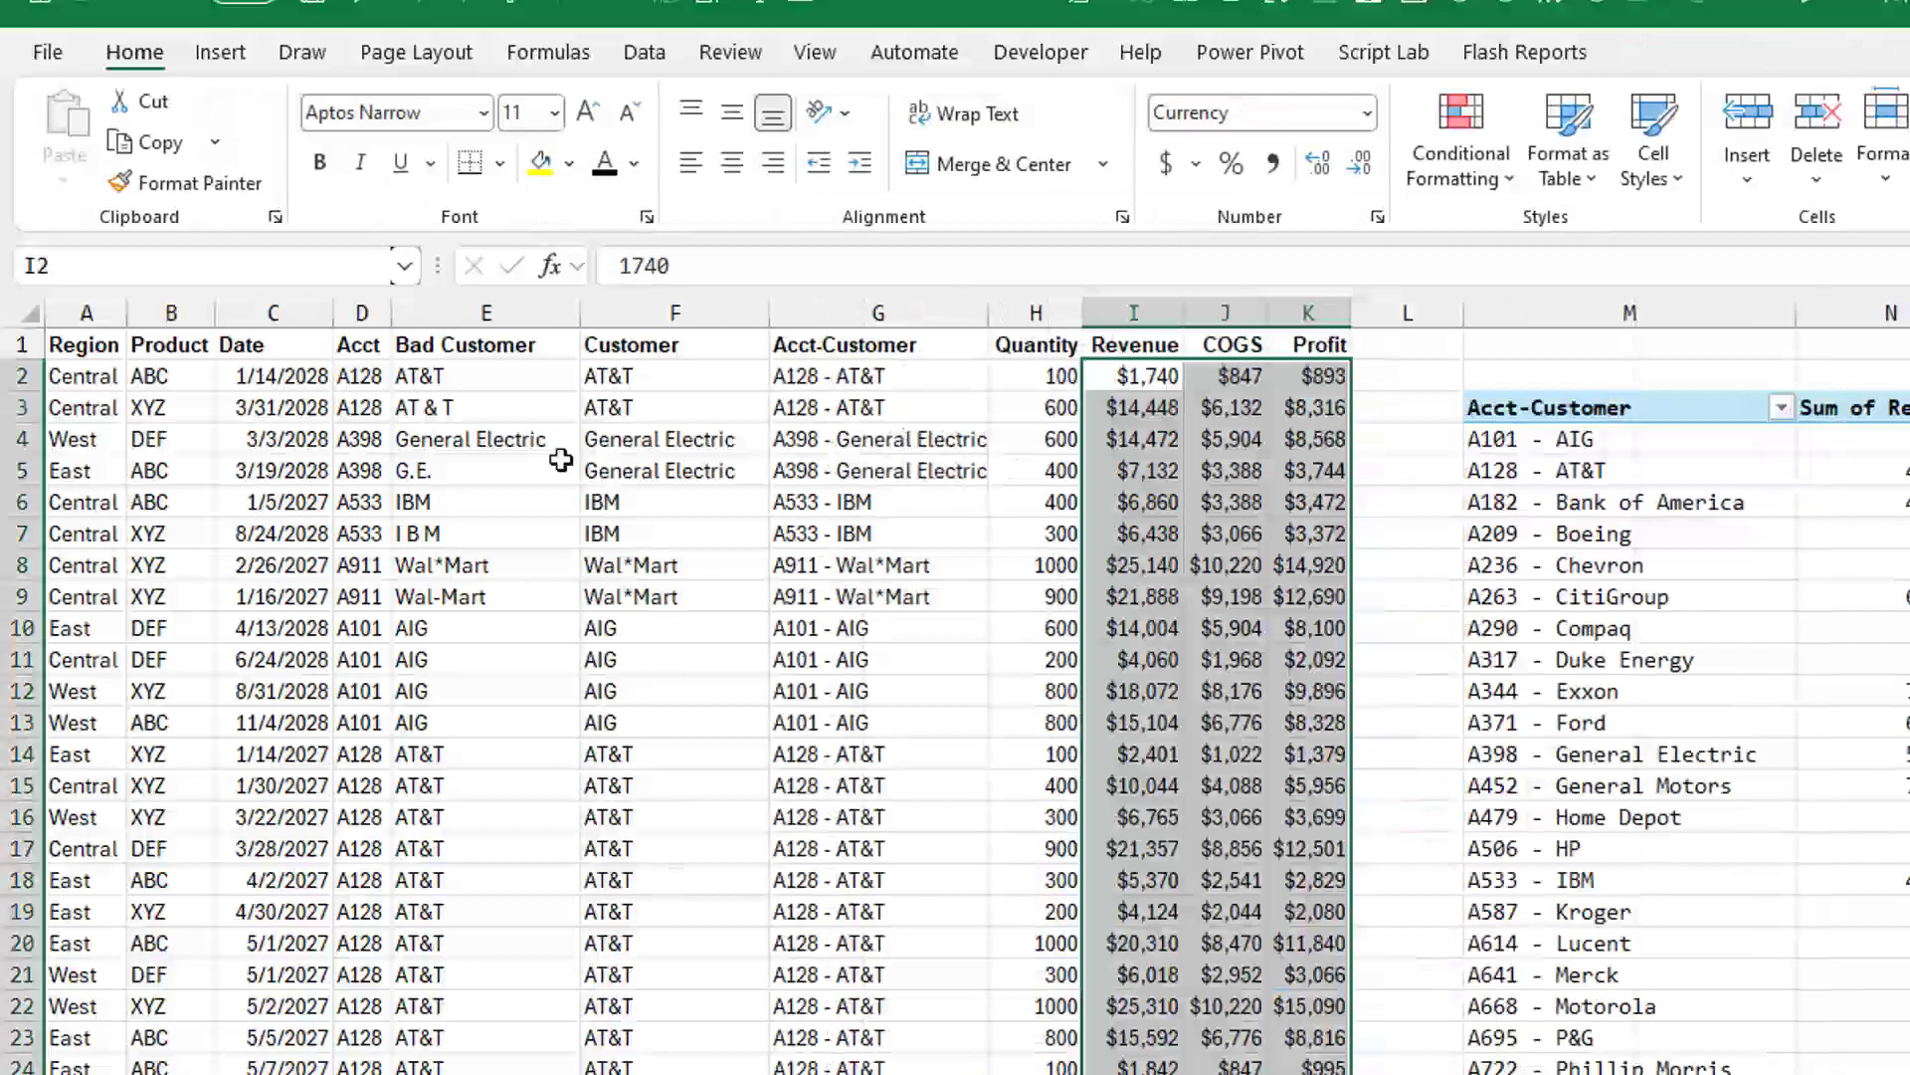
- Review G2's formula =D2&" - "&VLOOKUP(D2,$D$2:$E$563,2,FALSE) and confirm it
{"action": "left_click", "coordinate": [781, 375]}
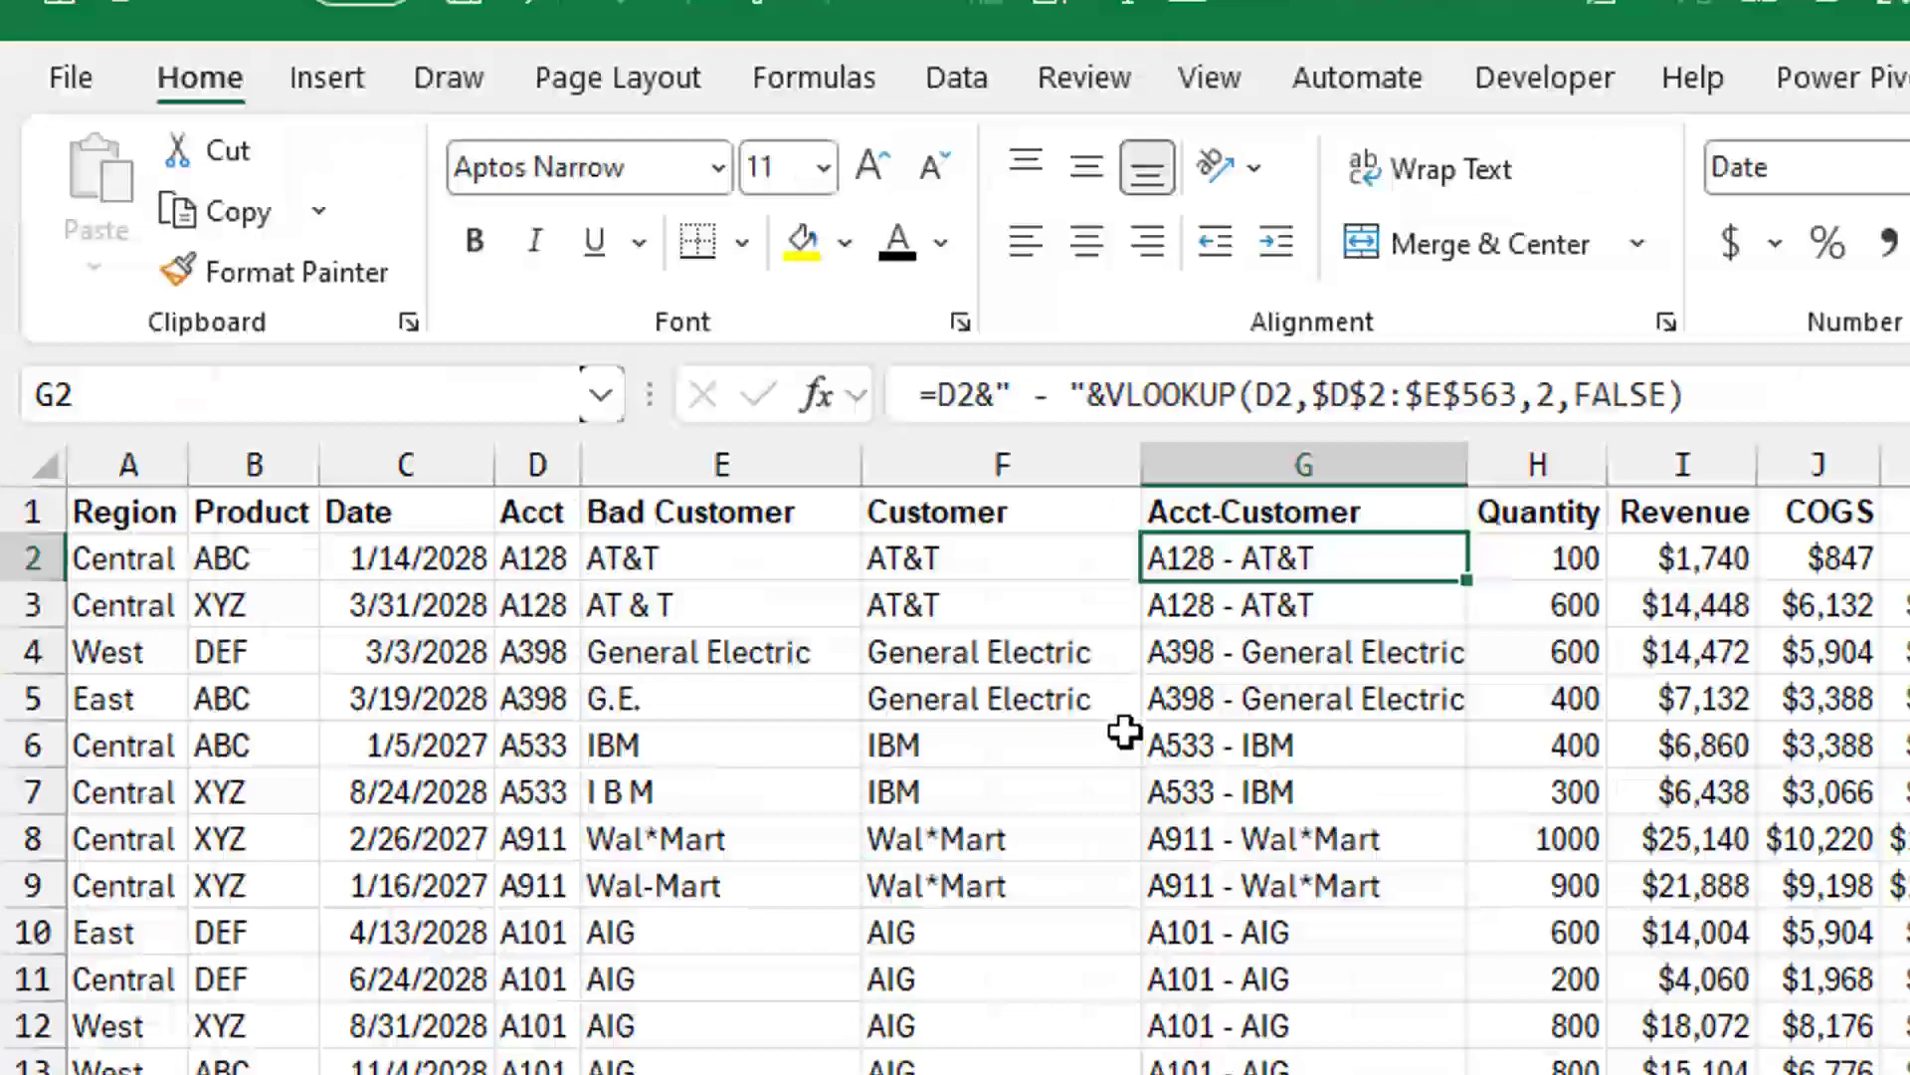
{"action": "key", "text": "F2"}
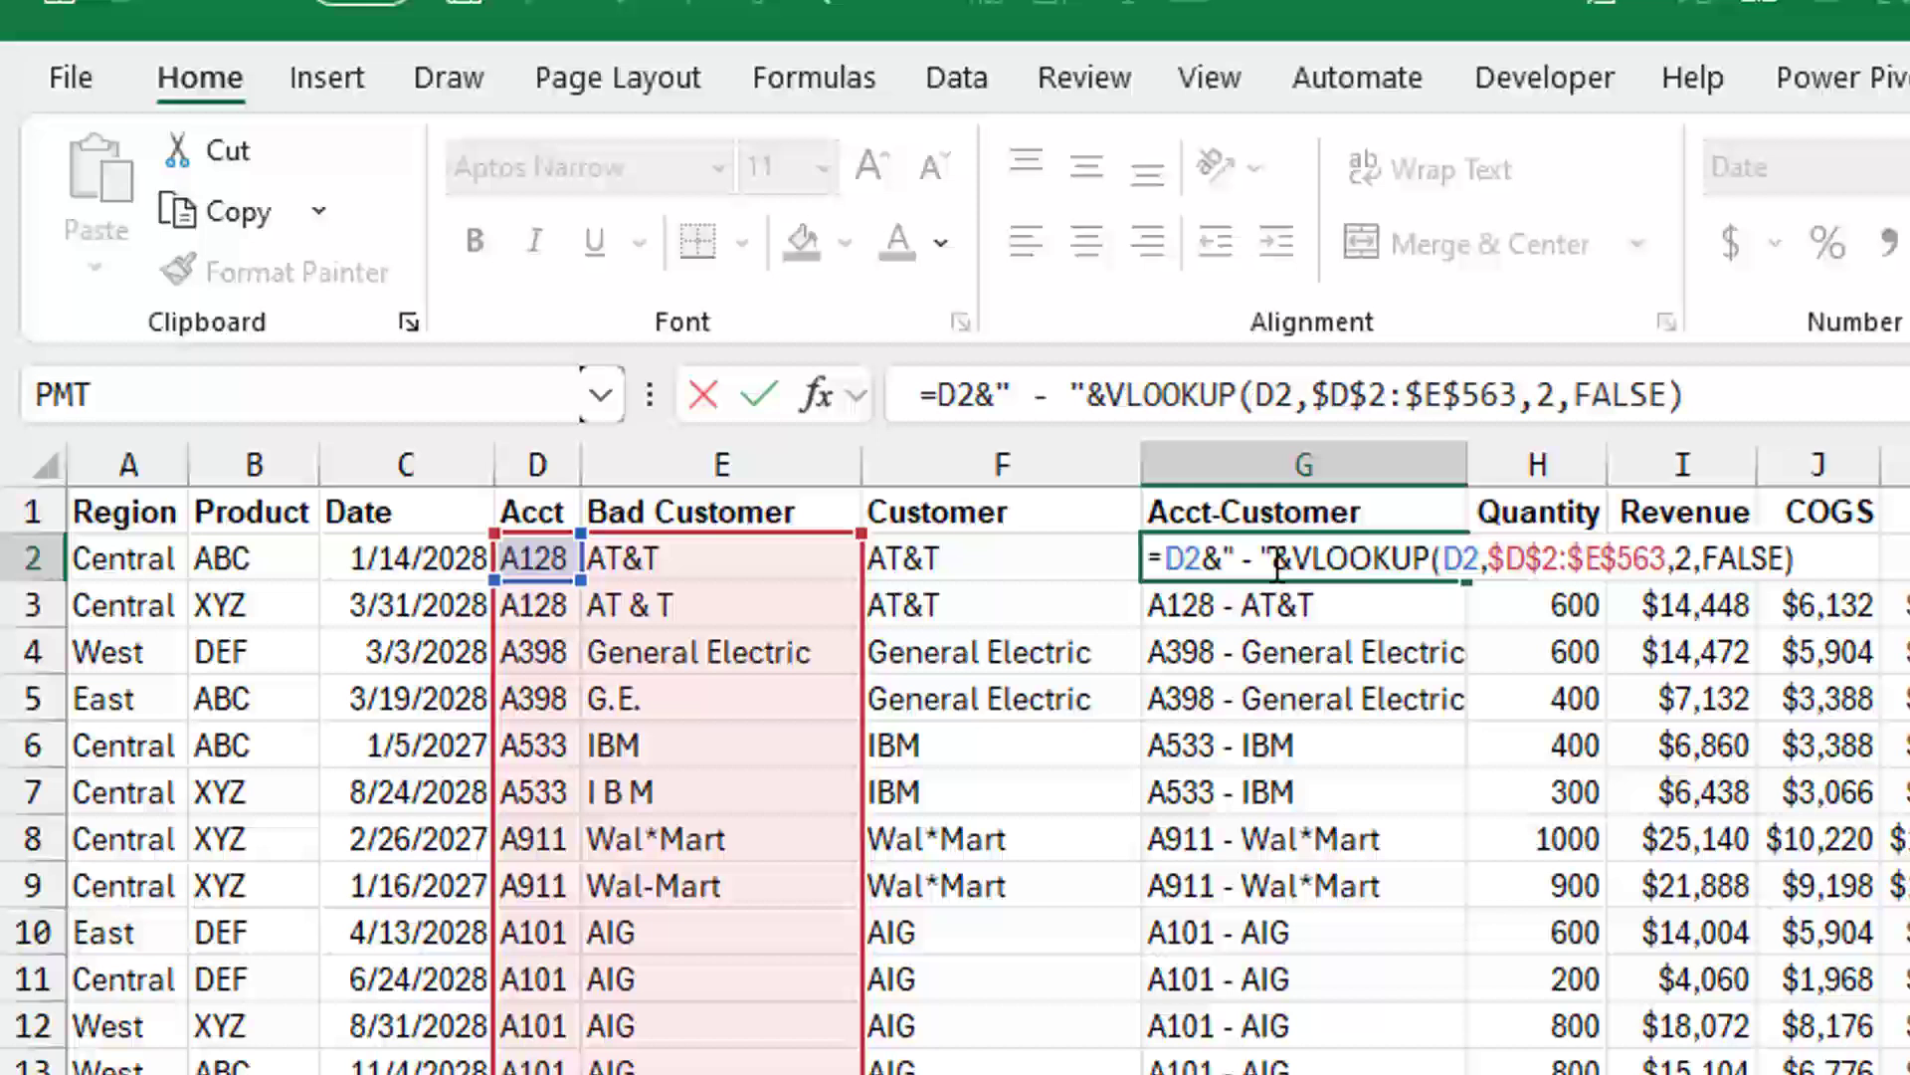
{"action": "key", "text": "Return"}
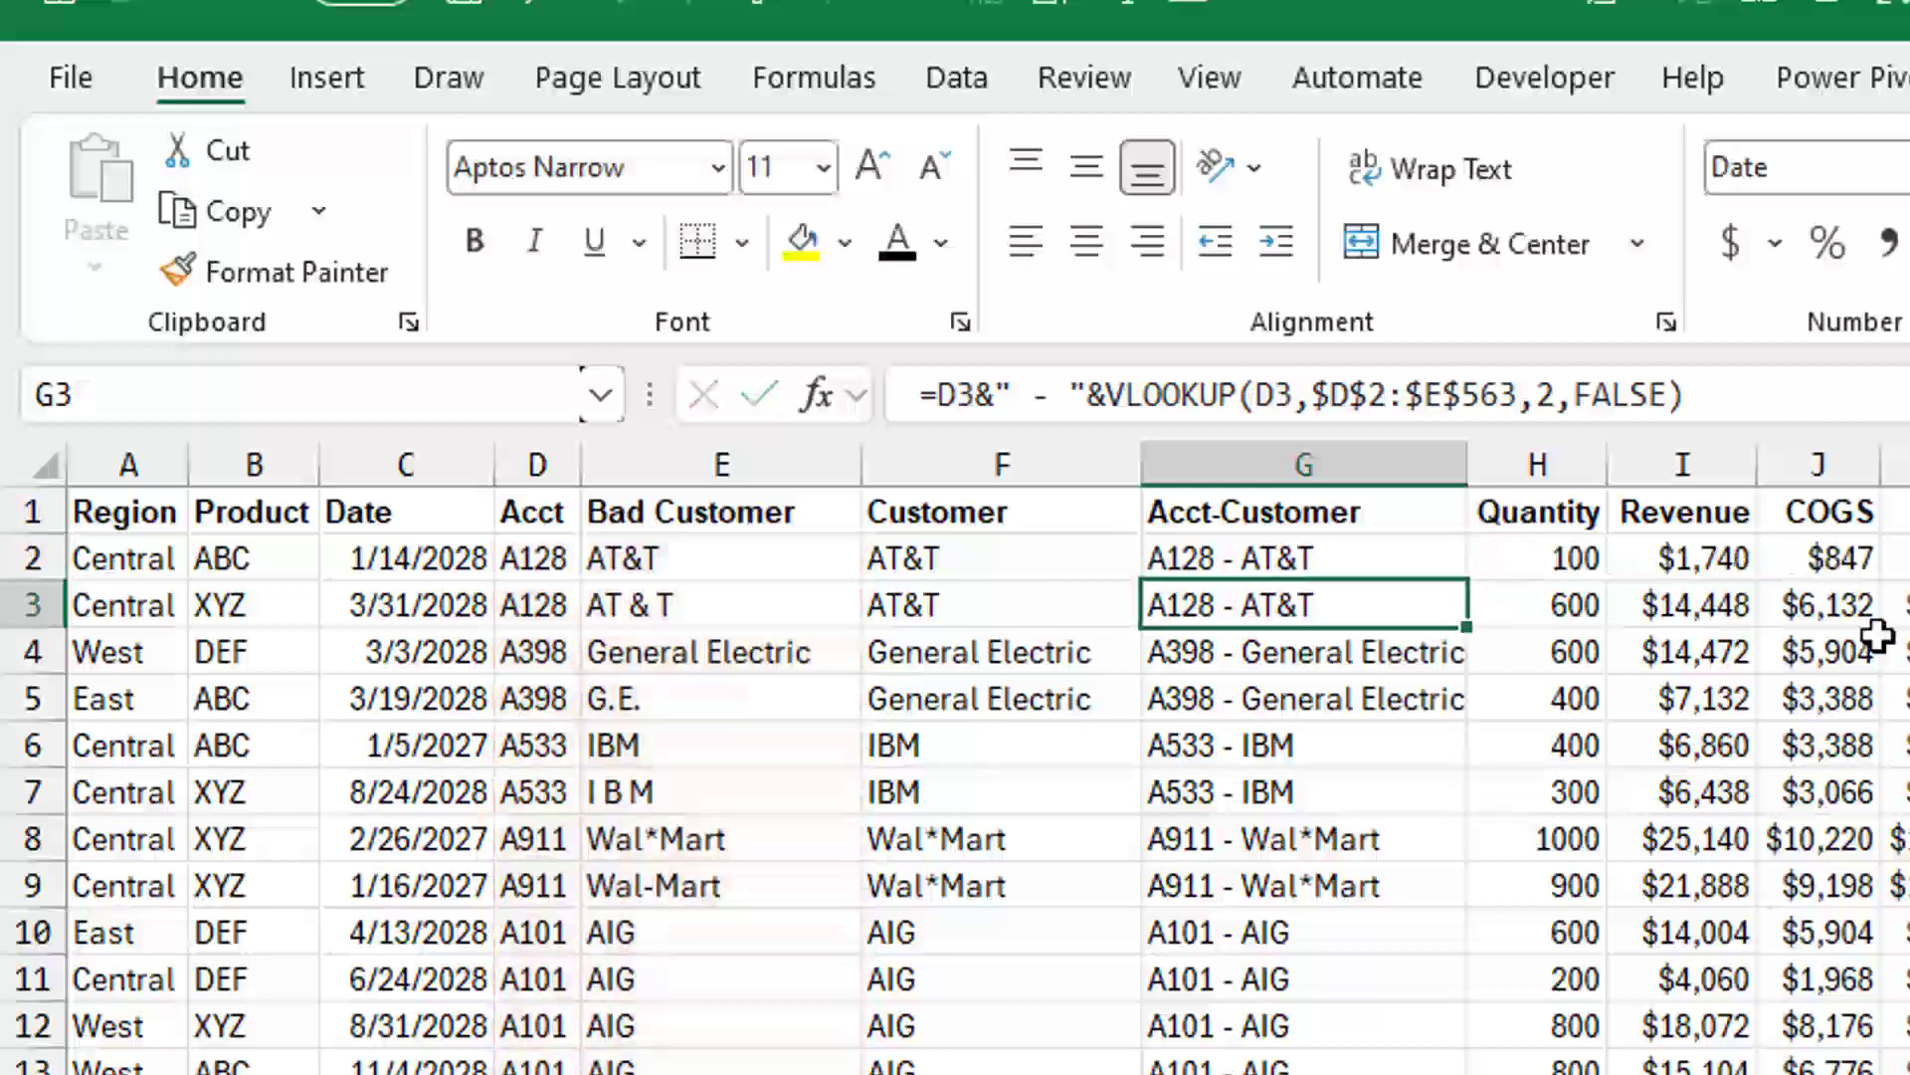
- Select an Acct-Customer value in the pivot table
{"action": "left_click", "coordinate": [1906, 652]}
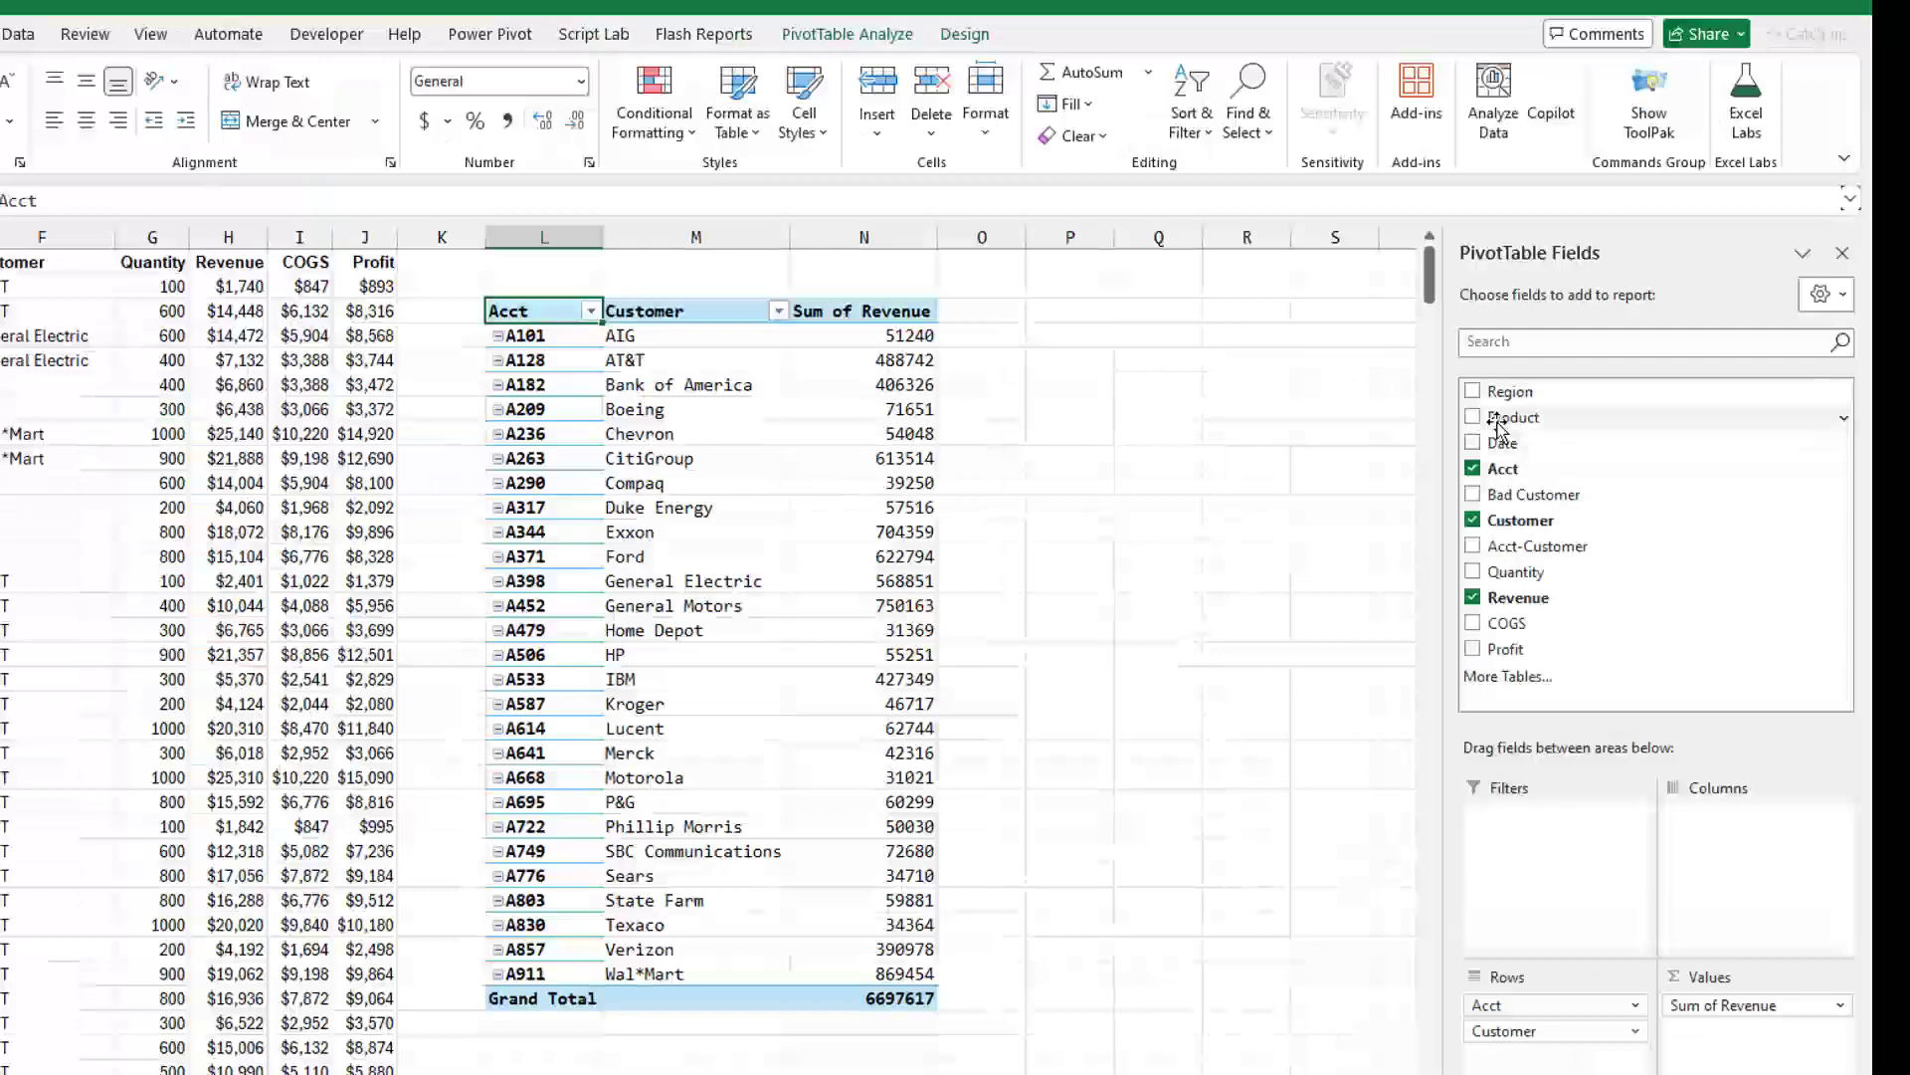
- Move Product to the top of the pivot Rows, above Acct
{"action": "left_click_drag", "start_coordinate": [1514, 417], "coordinate": [1533, 995]}
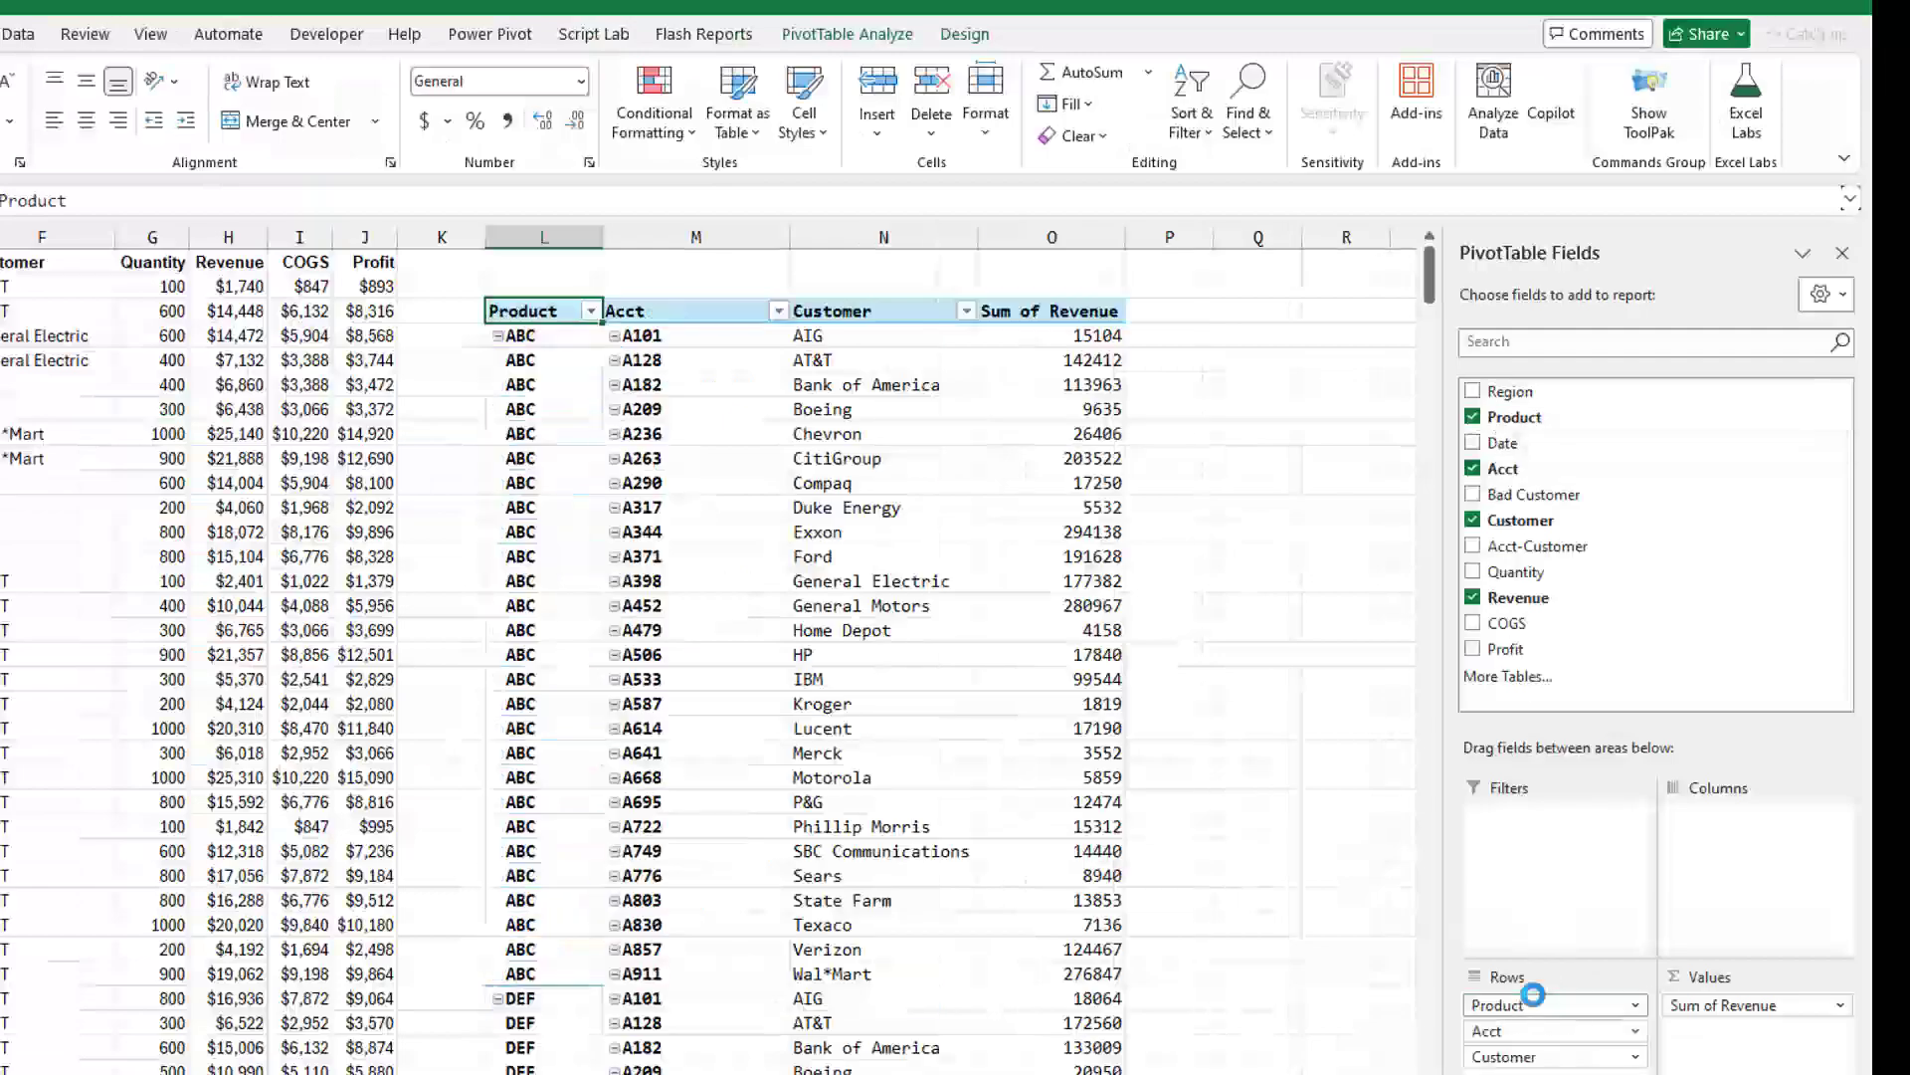
{"action": "scroll", "coordinate": [664, 647], "scroll_direction": "down", "scroll_amount": 3}
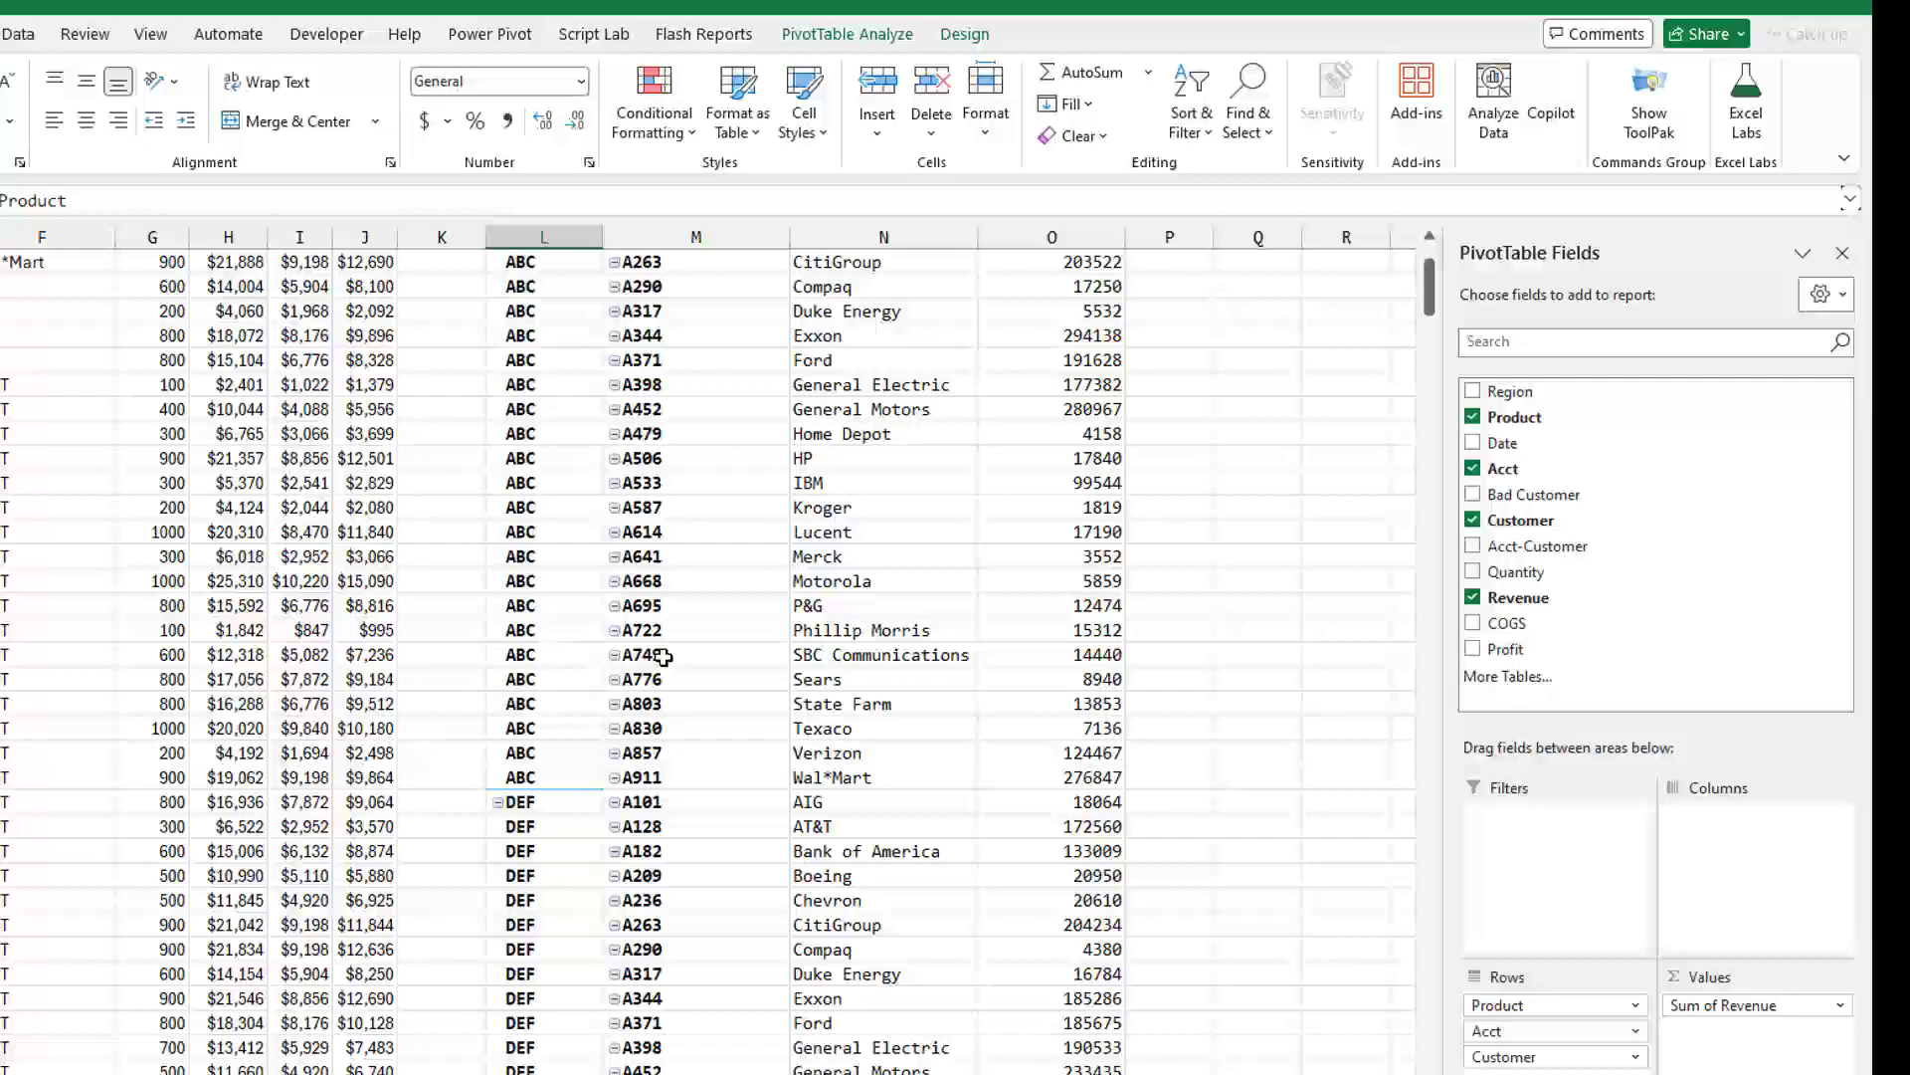
{"action": "scroll", "coordinate": [664, 652], "scroll_direction": "up", "scroll_amount": 2}
{"action": "scroll", "coordinate": [542, 535], "scroll_direction": "up", "scroll_amount": 1}
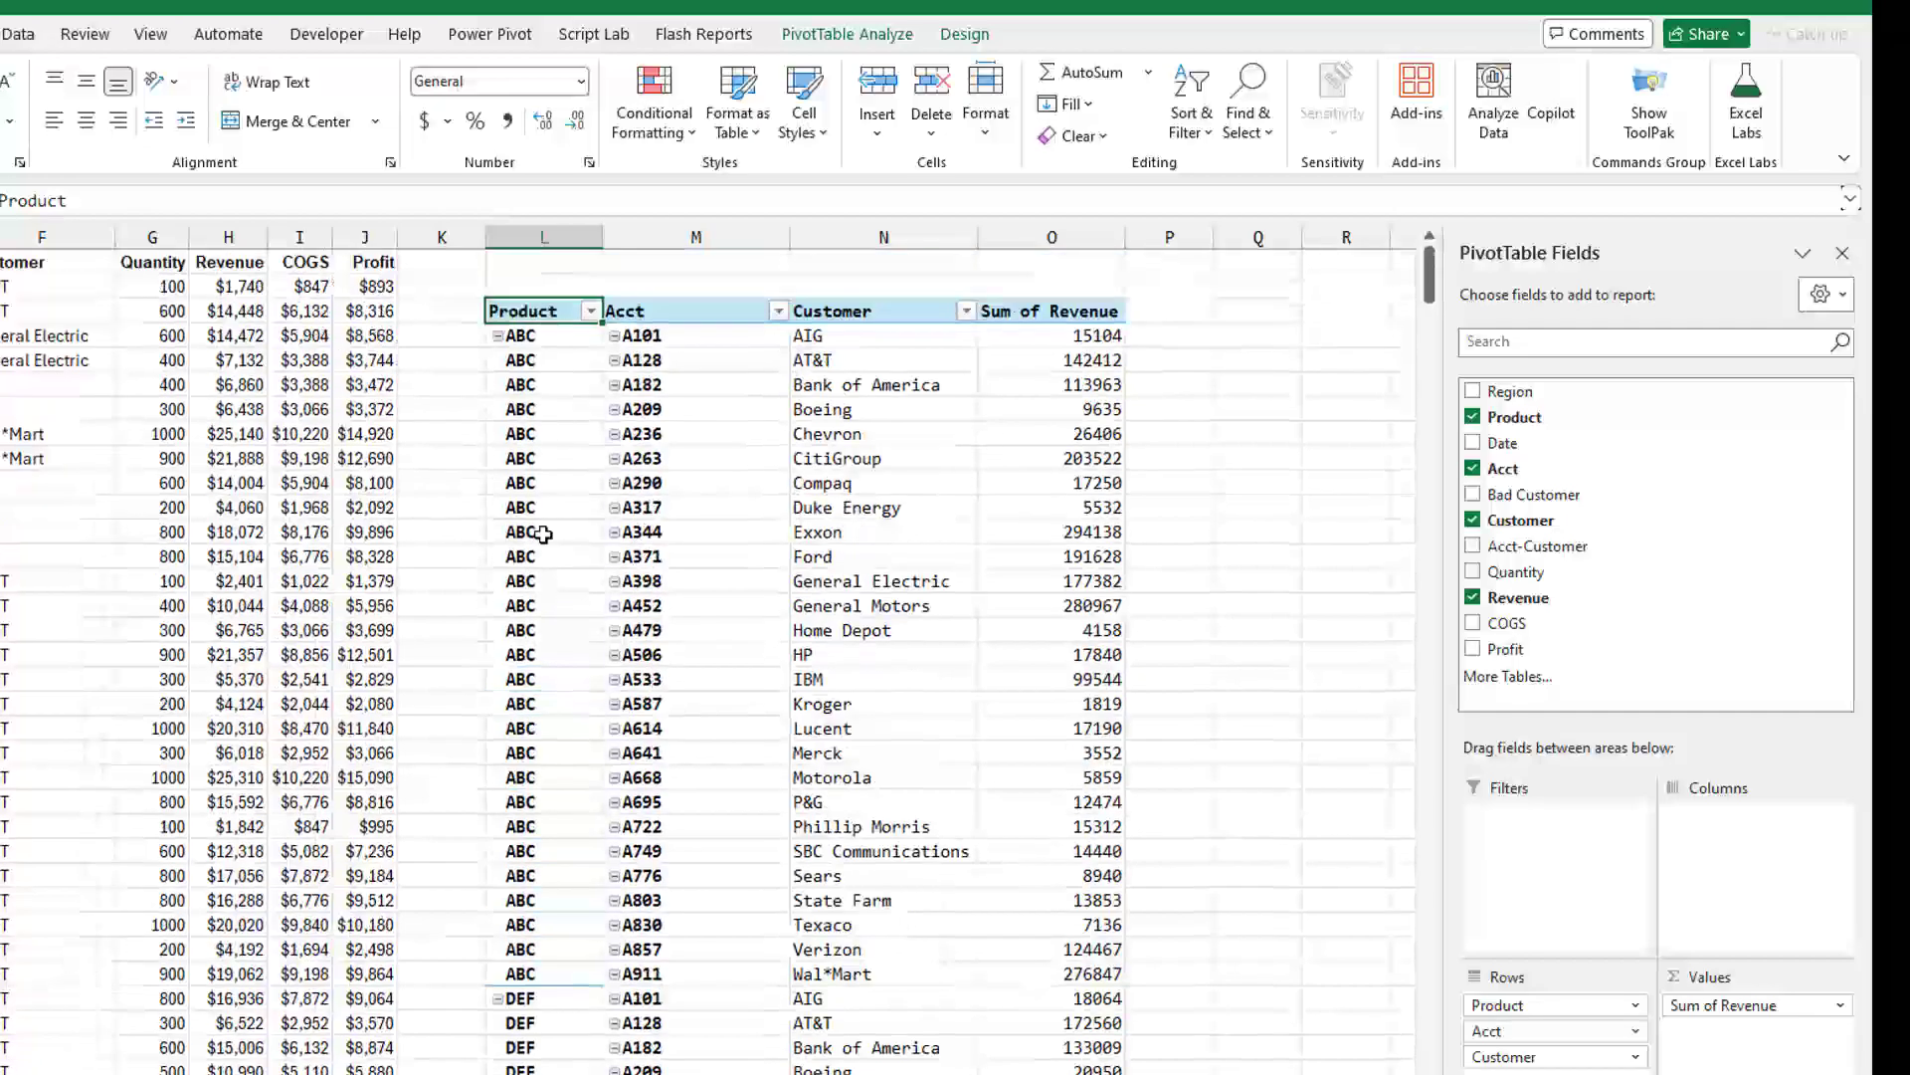
- Show all subtotals at the bottom of each account group
{"action": "left_click", "coordinate": [983, 36]}
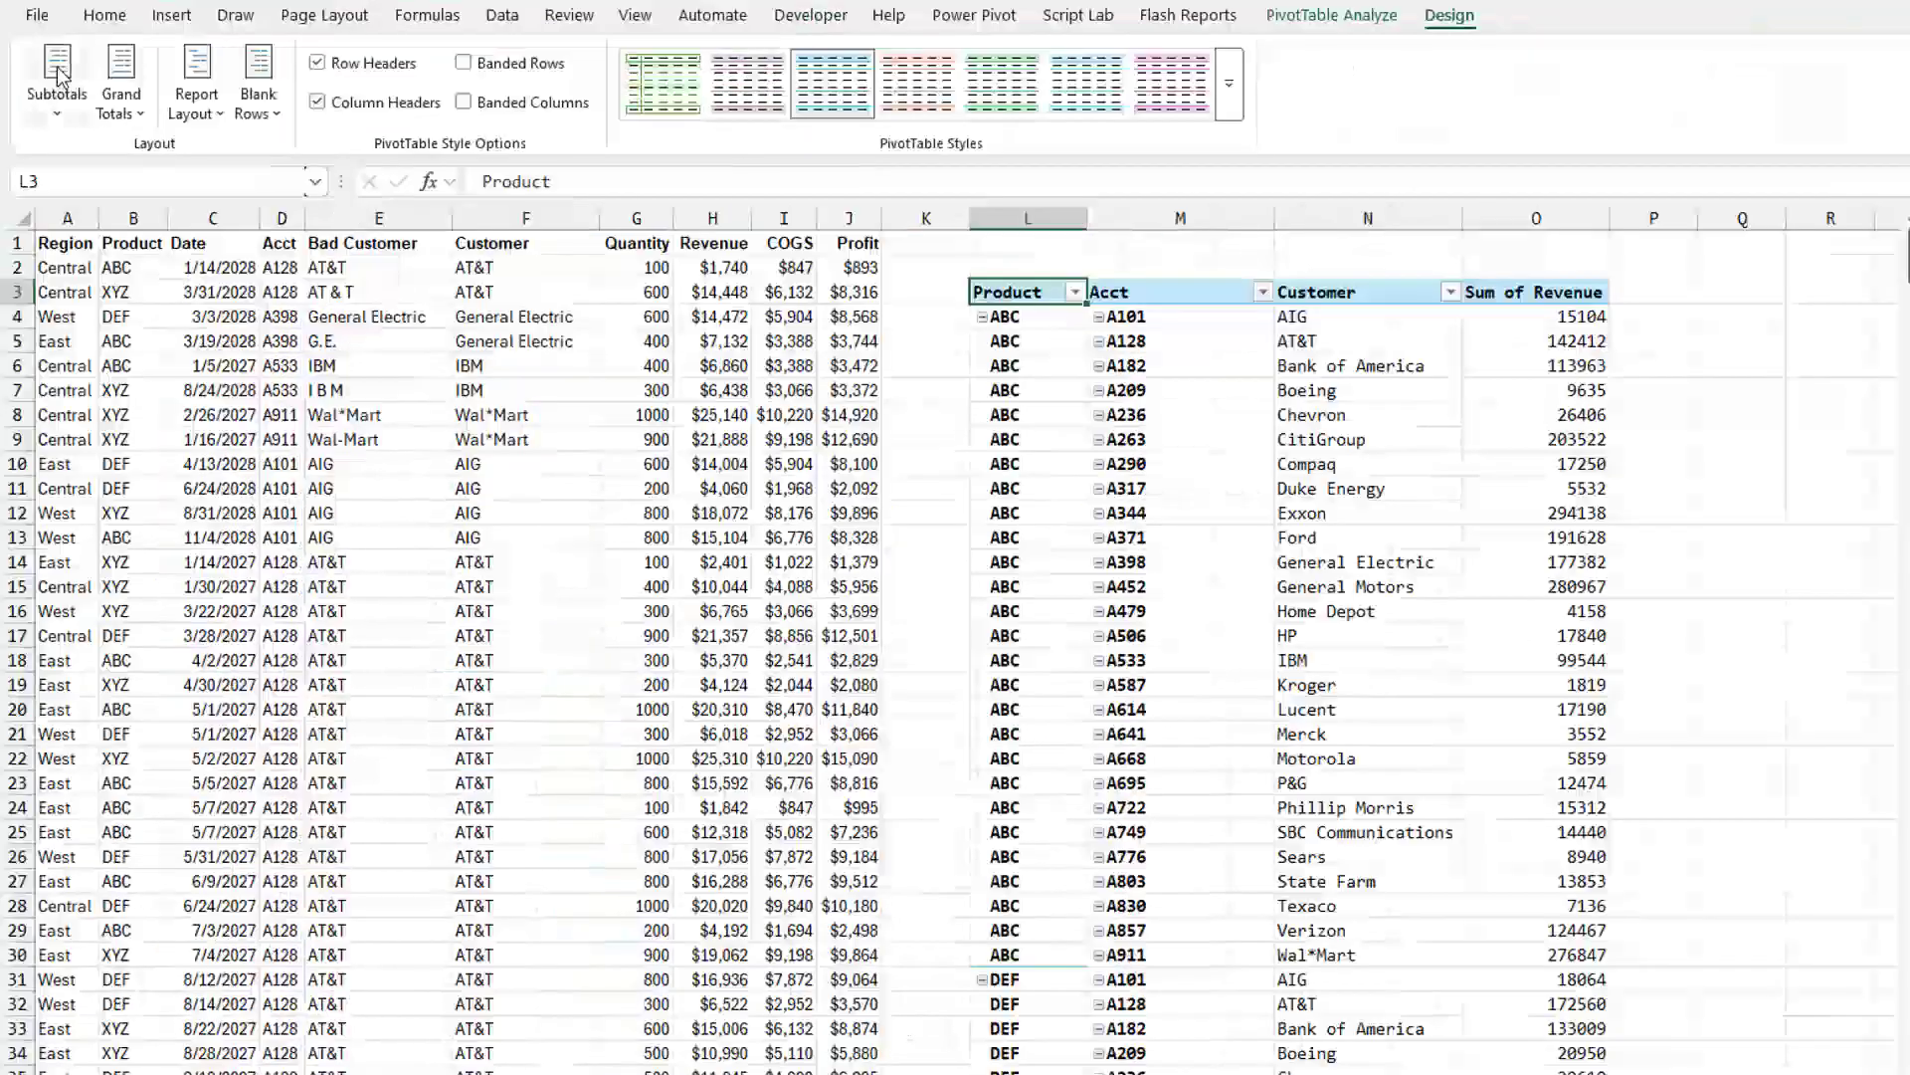
{"action": "left_click", "coordinate": [64, 108]}
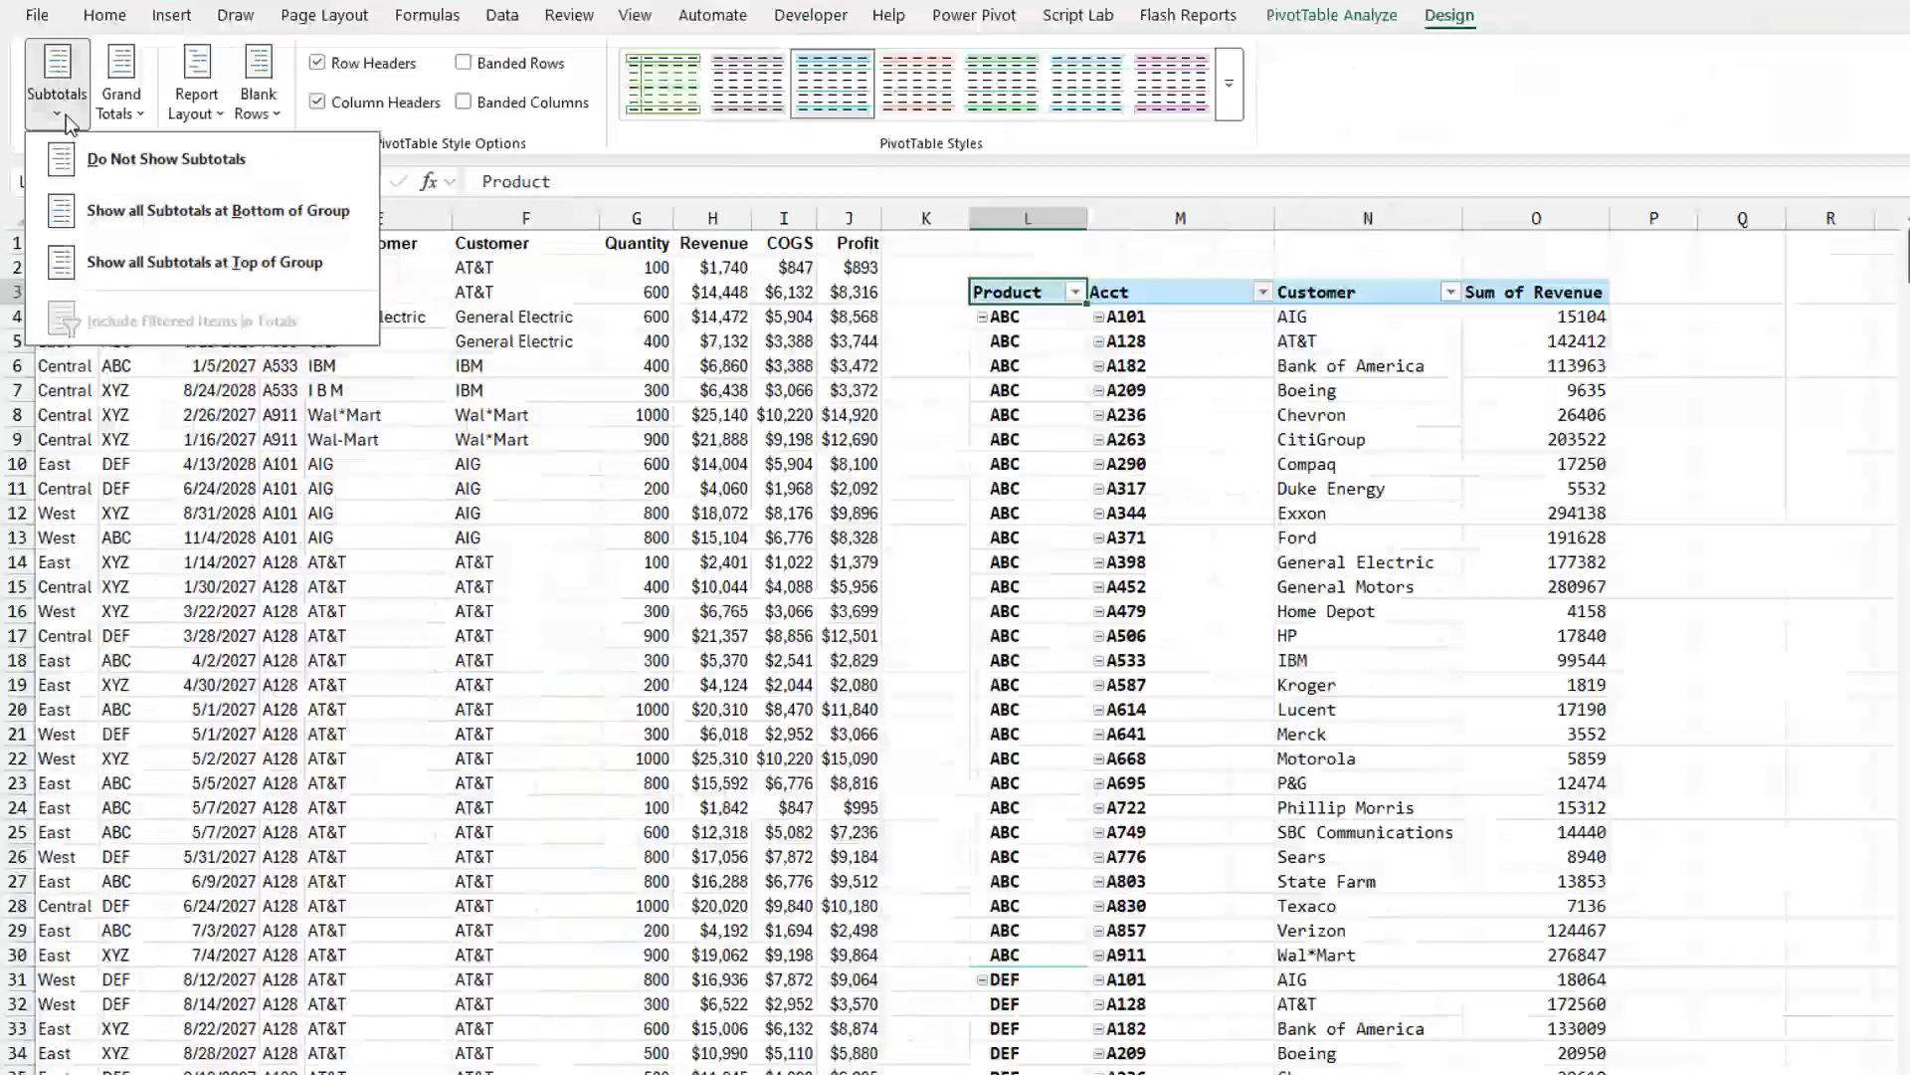
{"action": "left_click", "coordinate": [112, 212]}
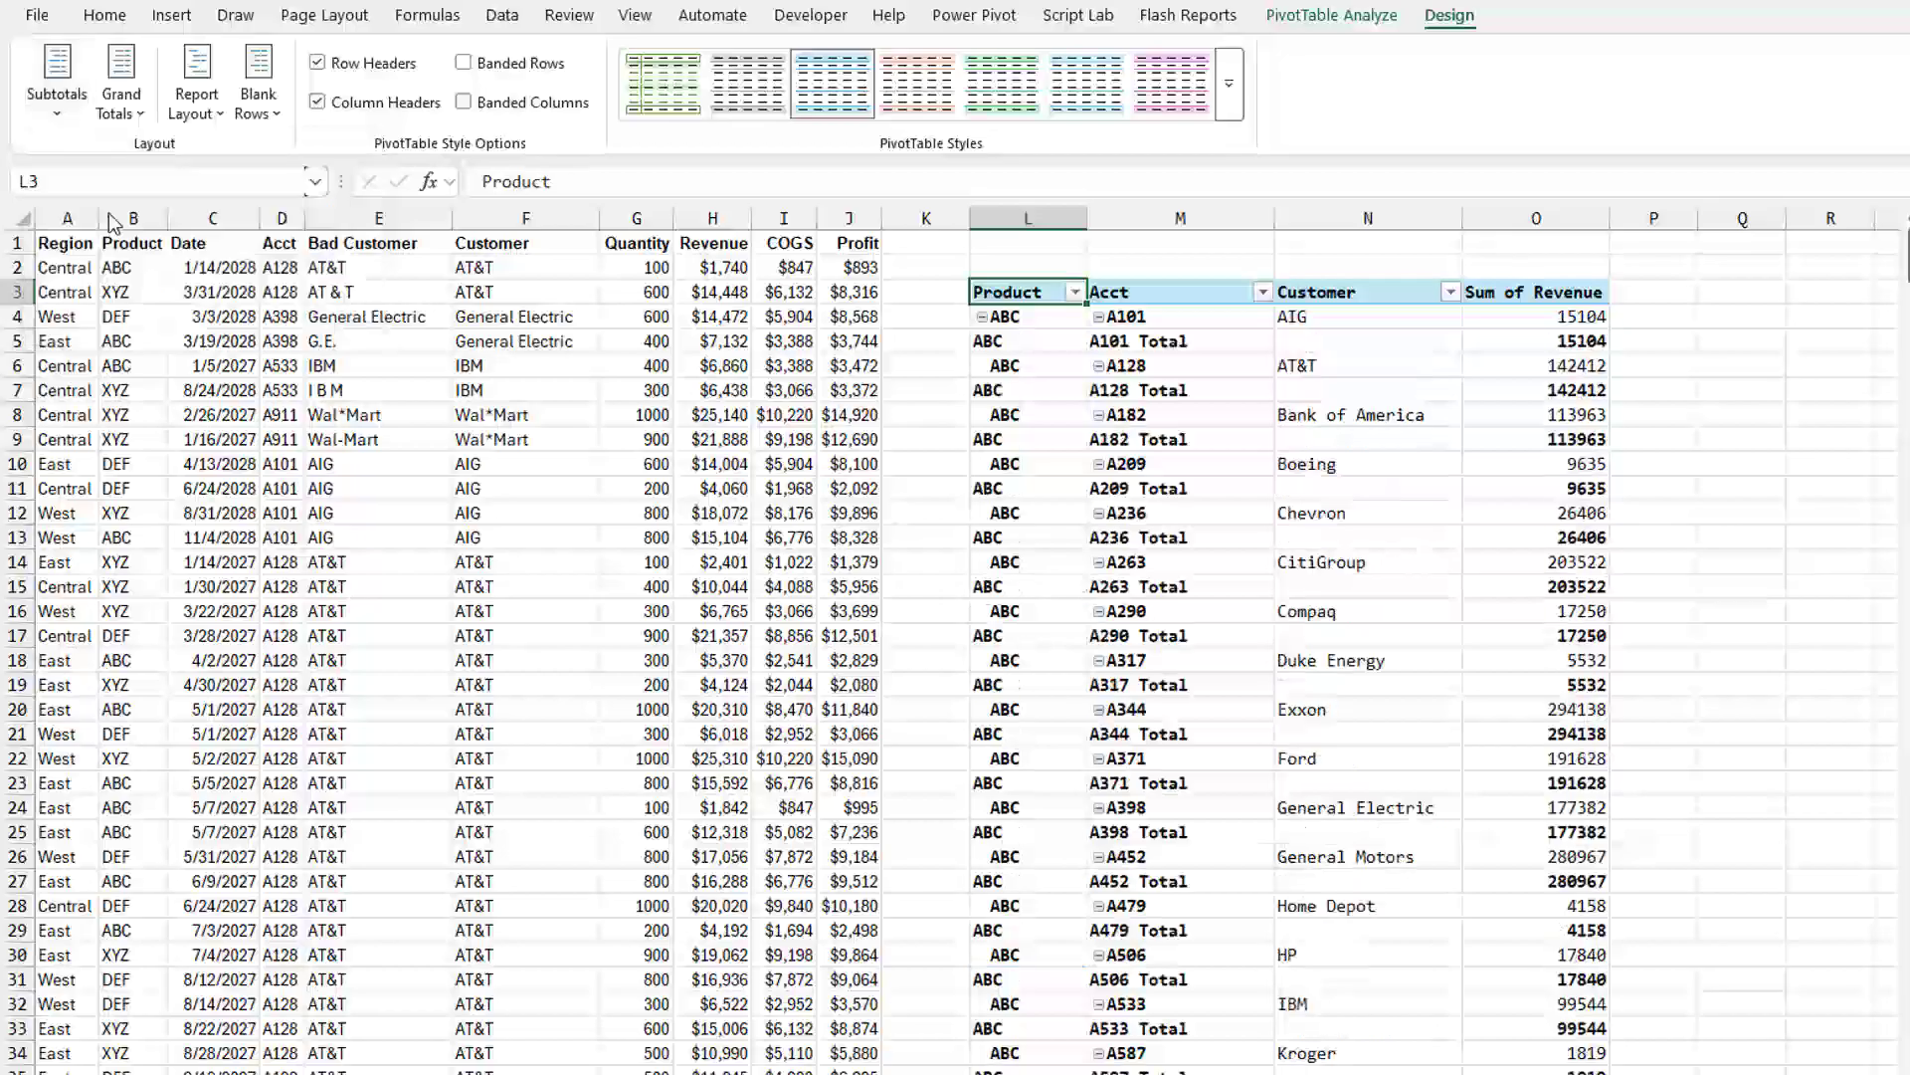